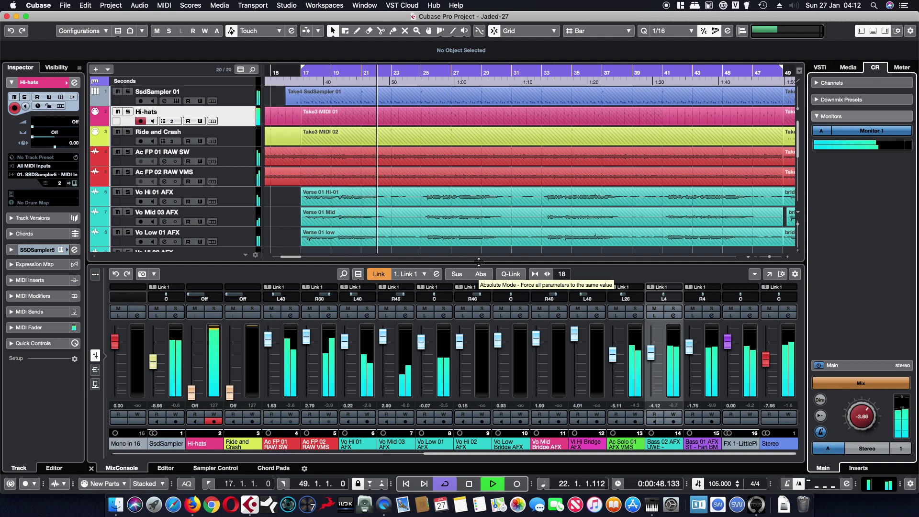
# Solo the Ac FP 01 RAW SW channel on its own and reset its pan to centre.
pyautogui.click(158, 309)
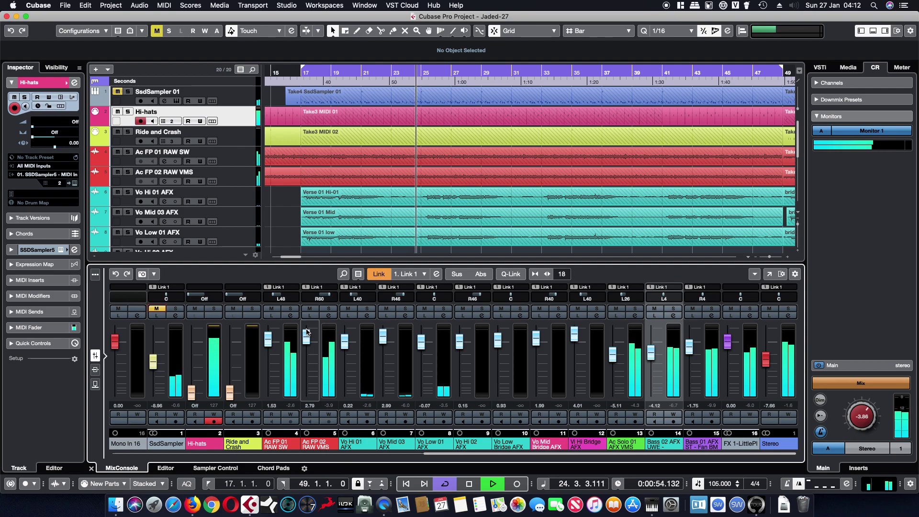
pyautogui.click(291, 309)
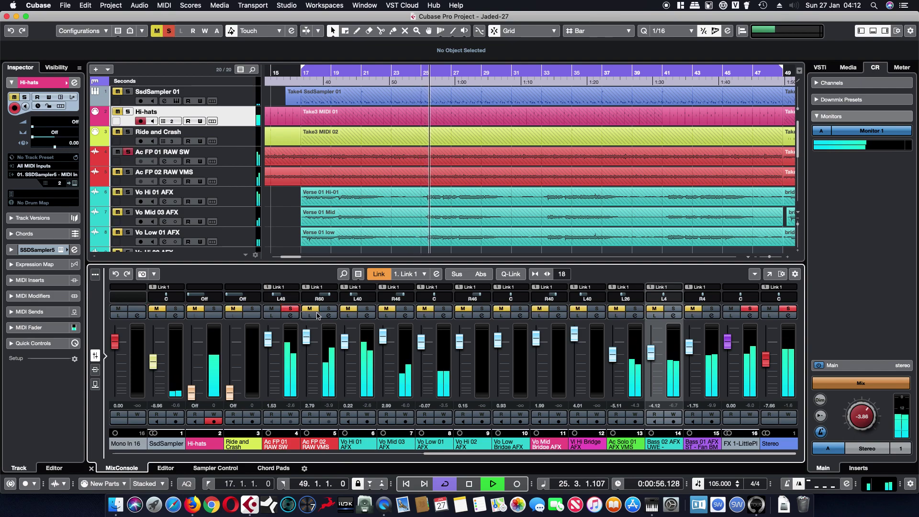
pyautogui.click(329, 309)
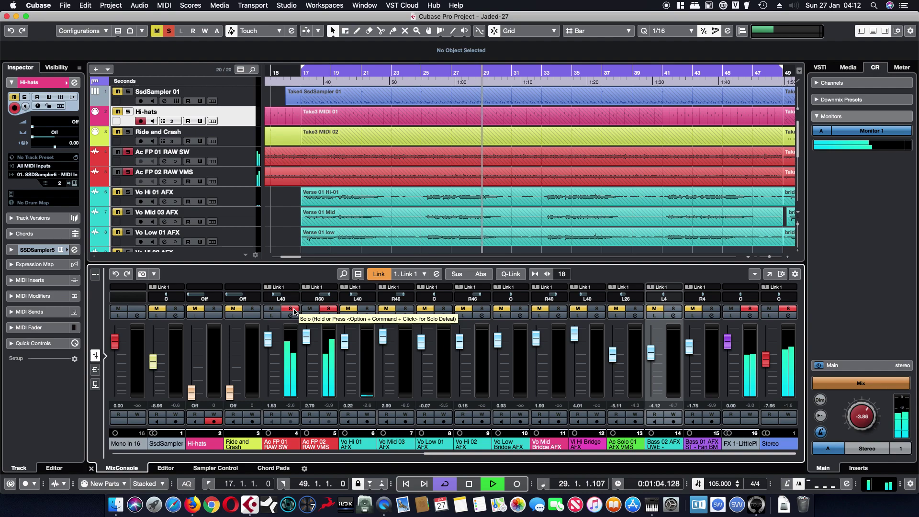
pyautogui.click(329, 309)
pyautogui.keyDown('super'); pyautogui.click(282, 298); pyautogui.keyUp('super')
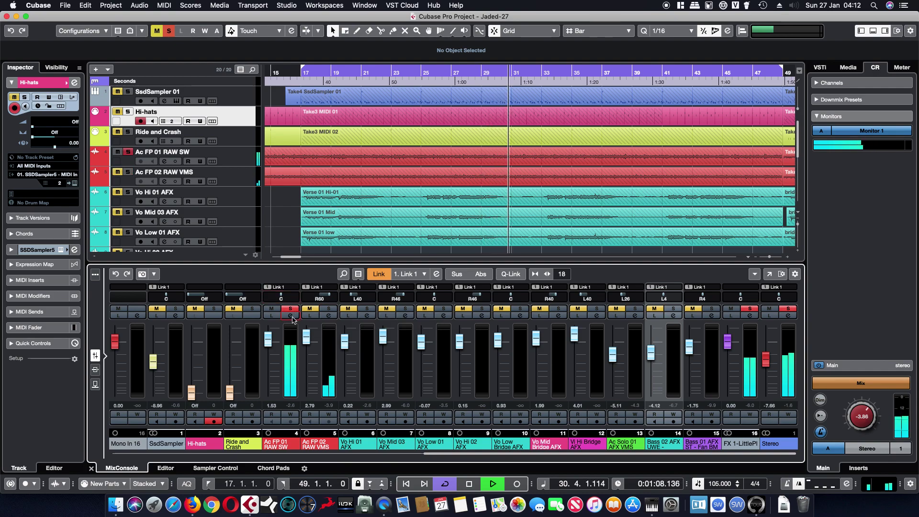
# Open the Virtual Mix Rack insert on Ac FP 01 RAW SW and compare the FG-37A microphone bypassed and active.
pyautogui.click(293, 316)
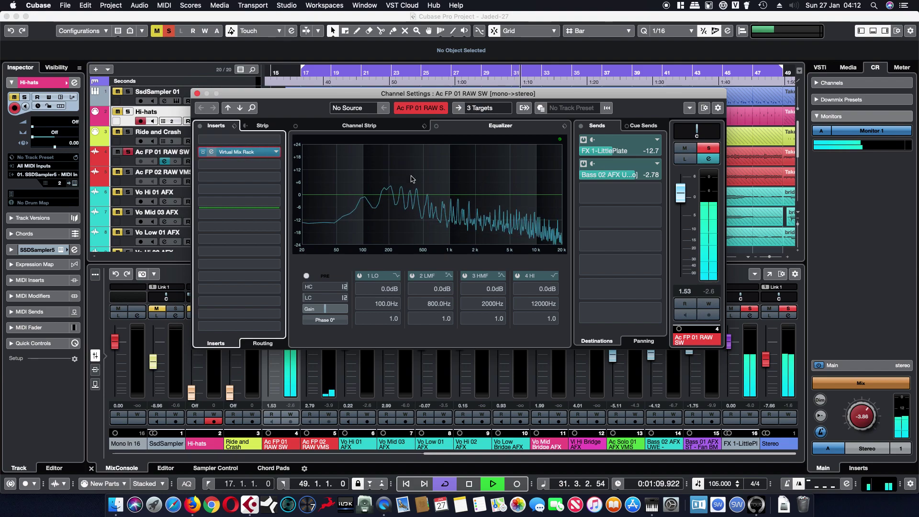
pyautogui.click(243, 157)
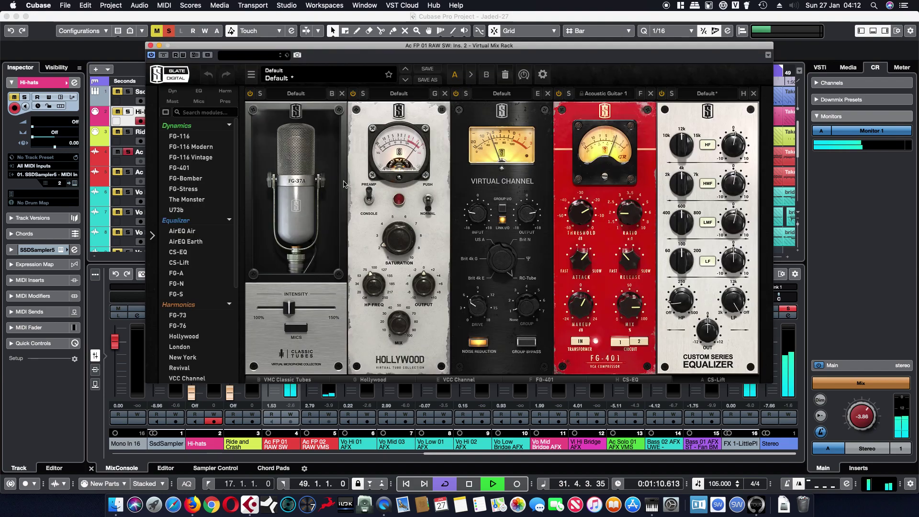
pyautogui.click(249, 93)
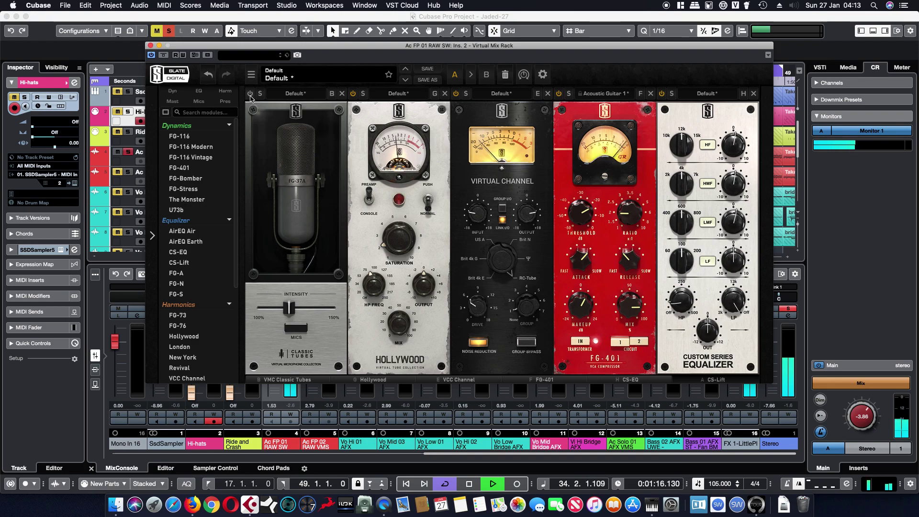
pyautogui.click(250, 94)
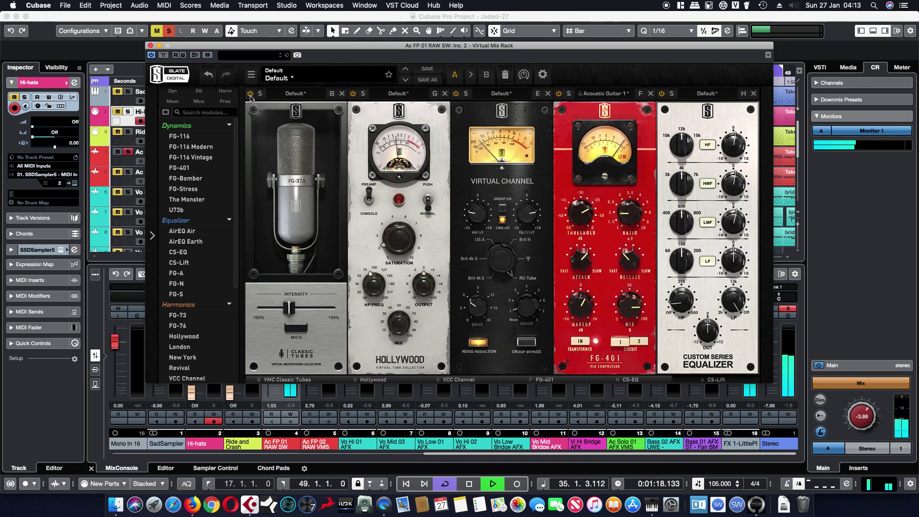
# Bypass the Hollywood module and add a Blackbird Studio microphone module at the start of the rack.
pyautogui.click(353, 95)
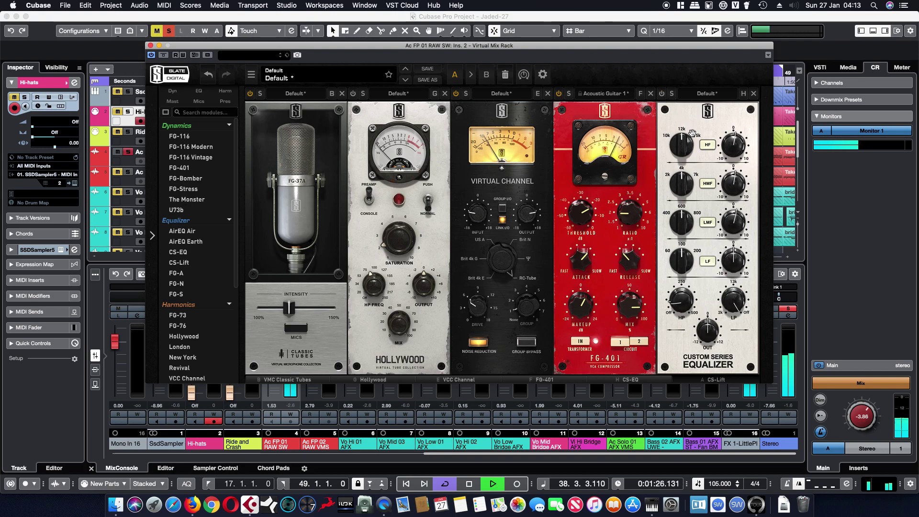
pyautogui.click(721, 381)
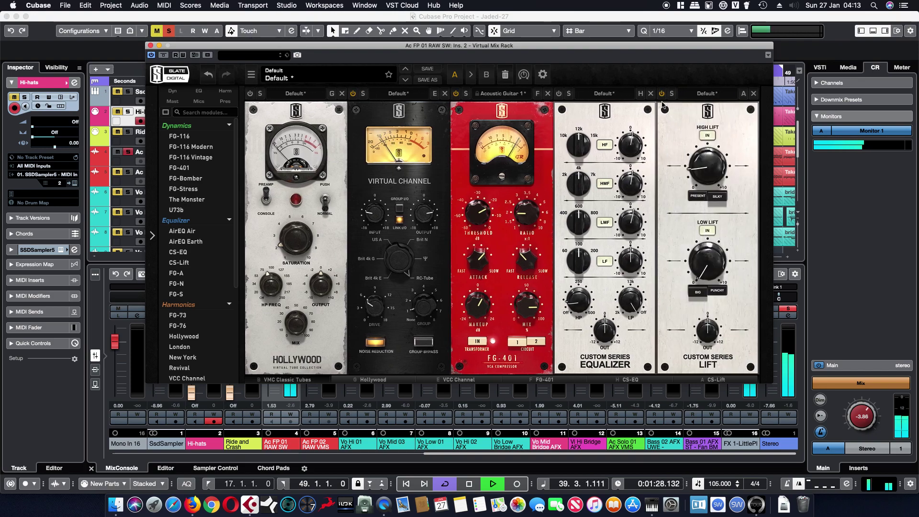
pyautogui.click(287, 379)
pyautogui.scroll(-6, 182, 314)
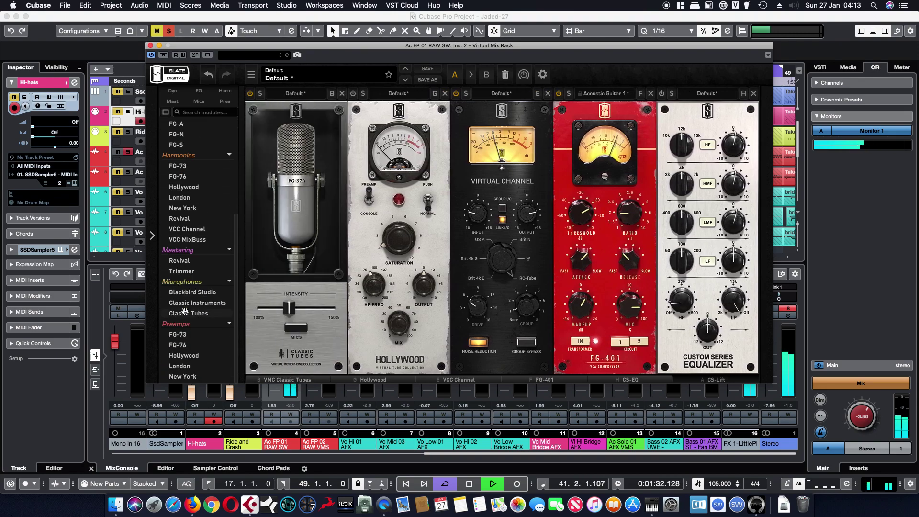
pyautogui.moveTo(191, 293); pyautogui.dragTo(297, 287)
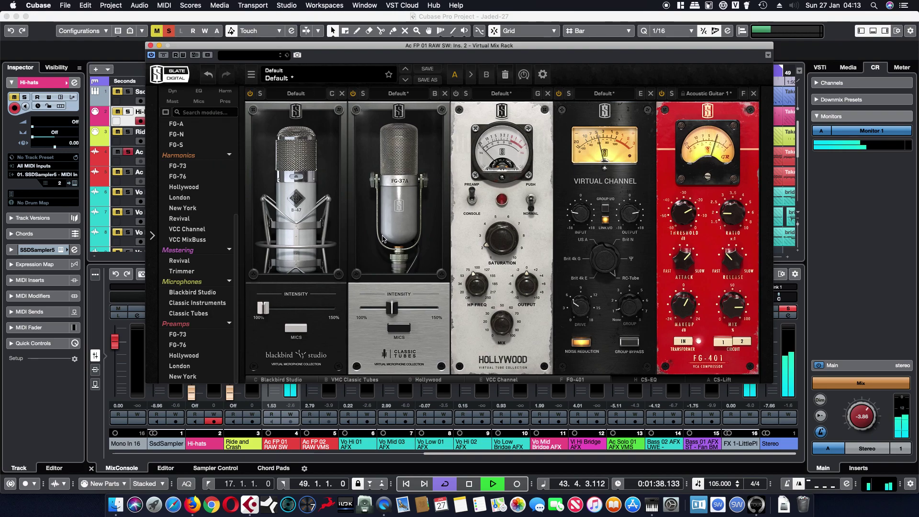
# Set the Blackbird Studio microphone's intensity to 115%, compare it on and off, and leave it bypassed.
pyautogui.click(397, 330)
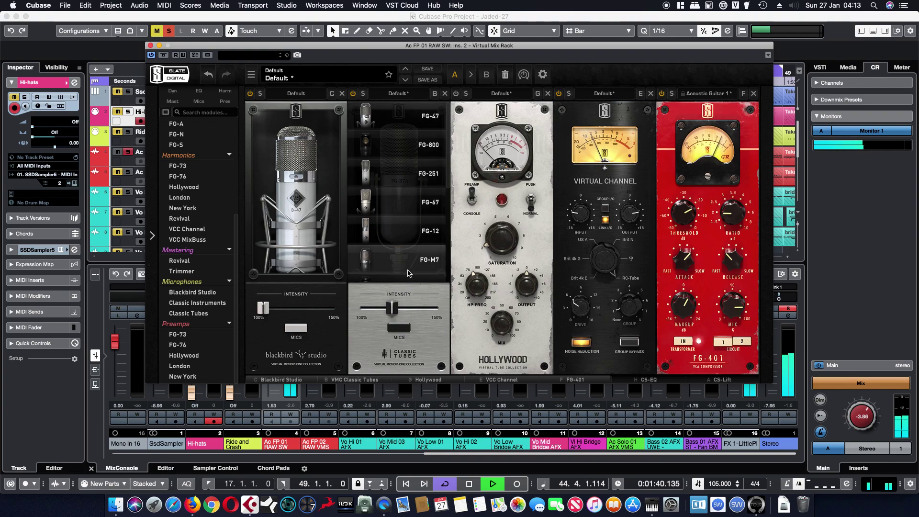
pyautogui.click(397, 331)
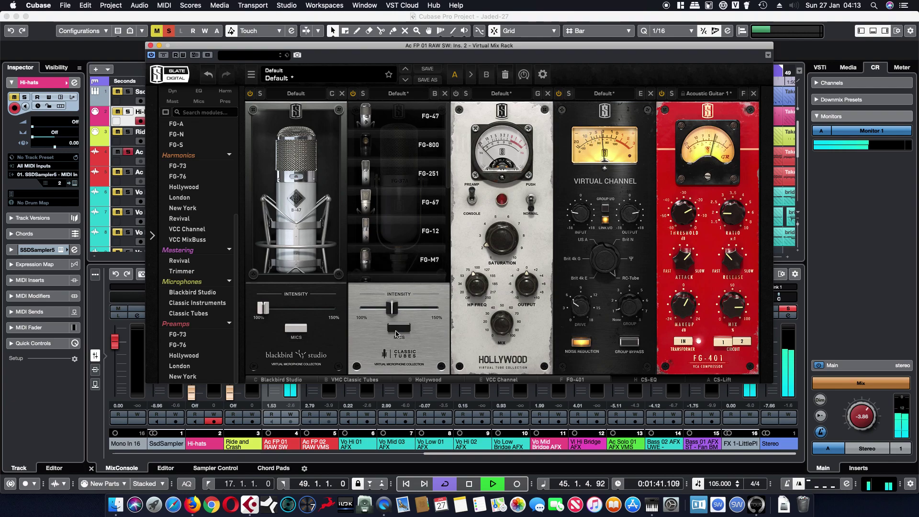
pyautogui.click(250, 95)
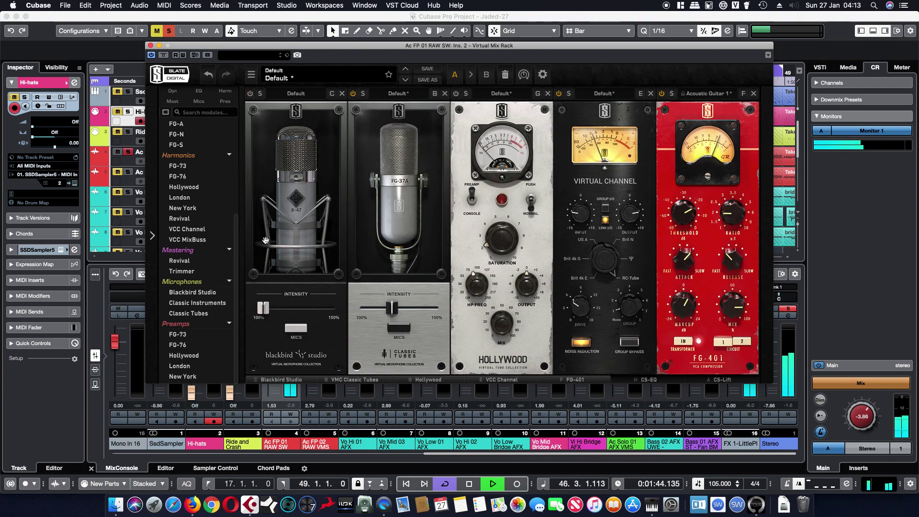
pyautogui.moveTo(263, 309); pyautogui.dragTo(267, 313)
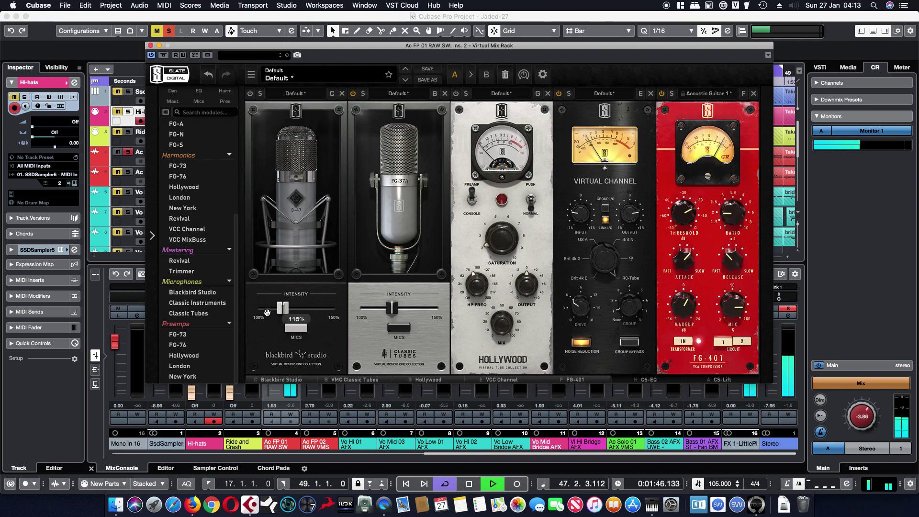
pyautogui.click(251, 94)
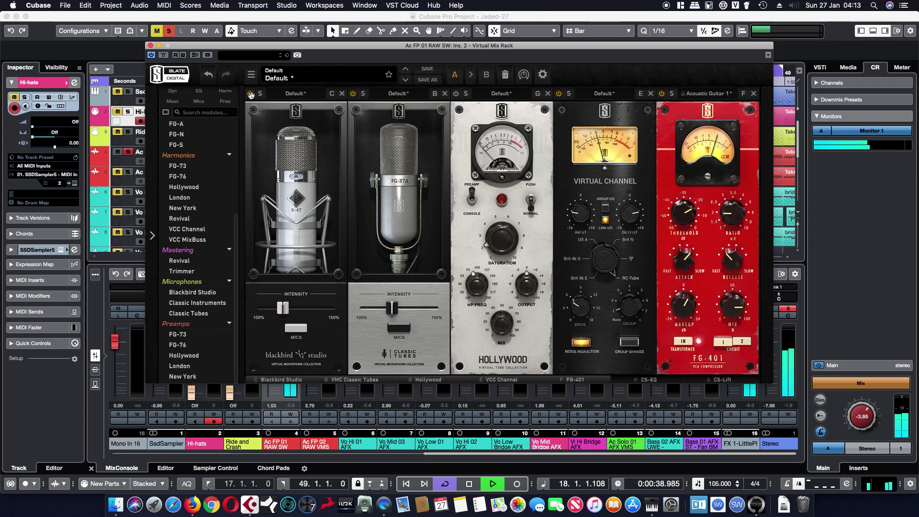
pyautogui.click(251, 94)
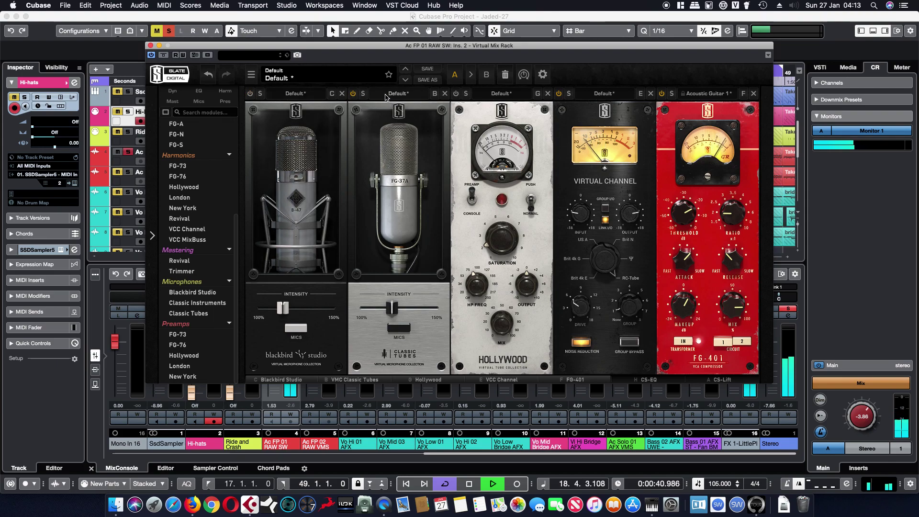
# Change the Classic Tubes module's microphone model to FG-47.
pyautogui.click(402, 329)
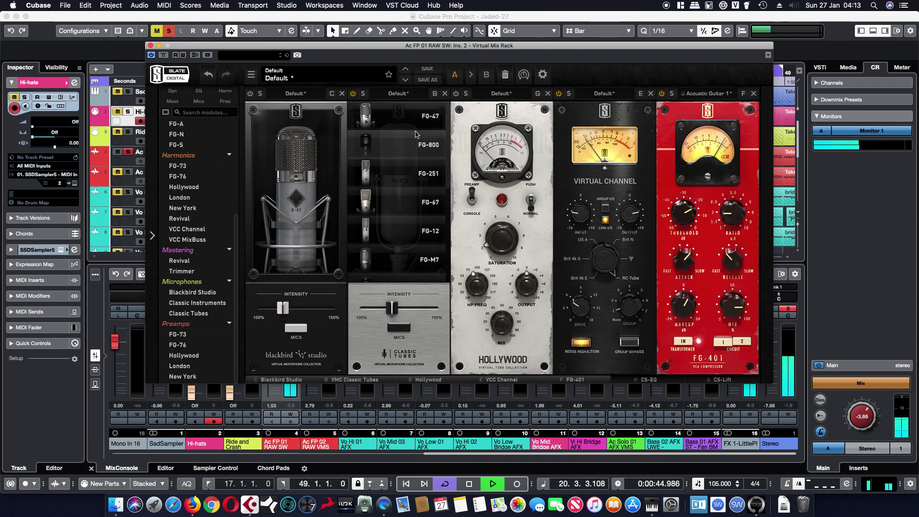
pyautogui.click(424, 118)
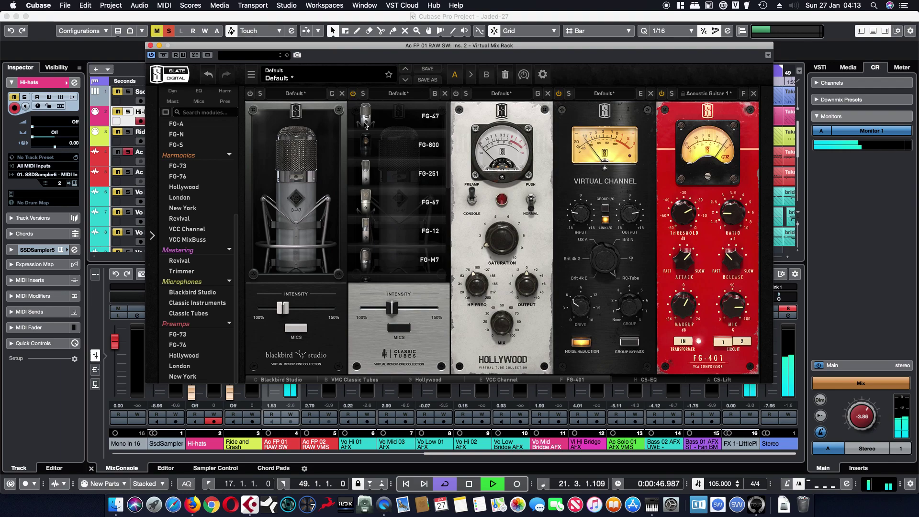
pyautogui.click(408, 343)
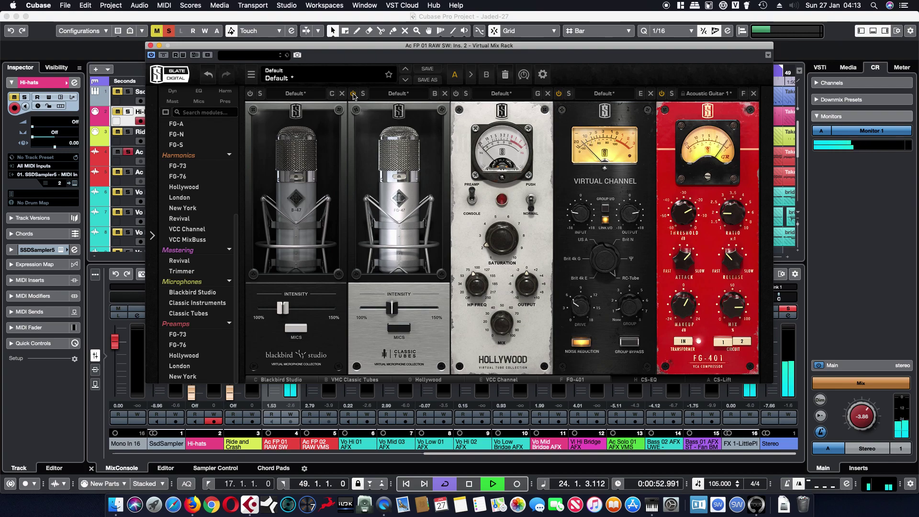
# Fine-tune the FG-401 compressor's makeup gain and set its threshold to -18.0 dB.
pyautogui.moveTo(679, 215)
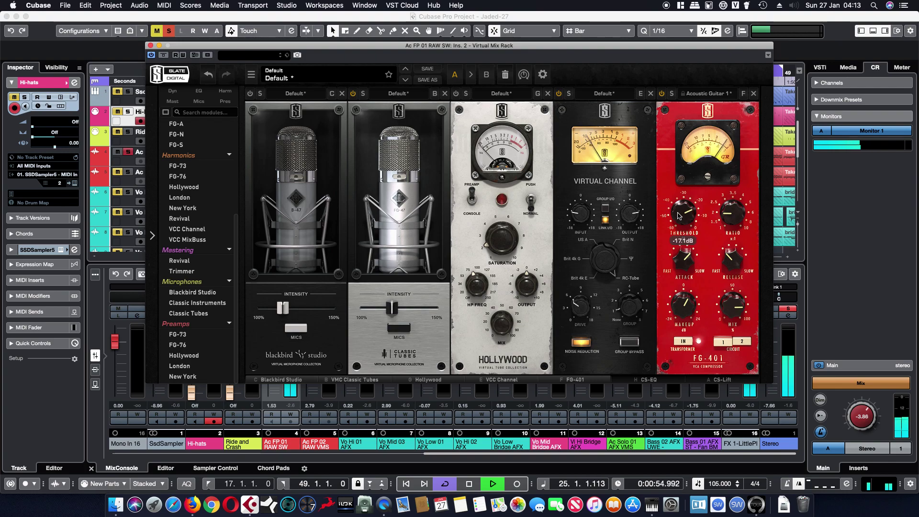
pyautogui.scroll(2, 679, 215)
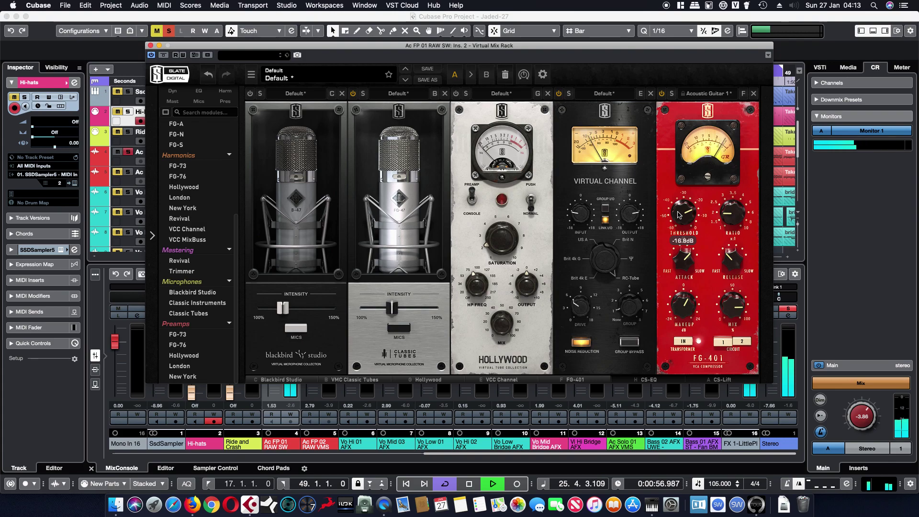
pyautogui.moveTo(685, 312)
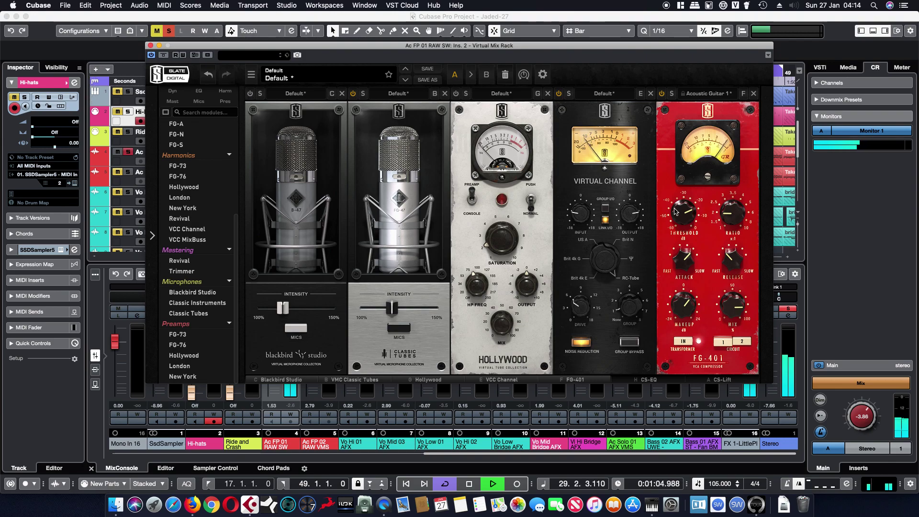
pyautogui.scroll(-3, 685, 215)
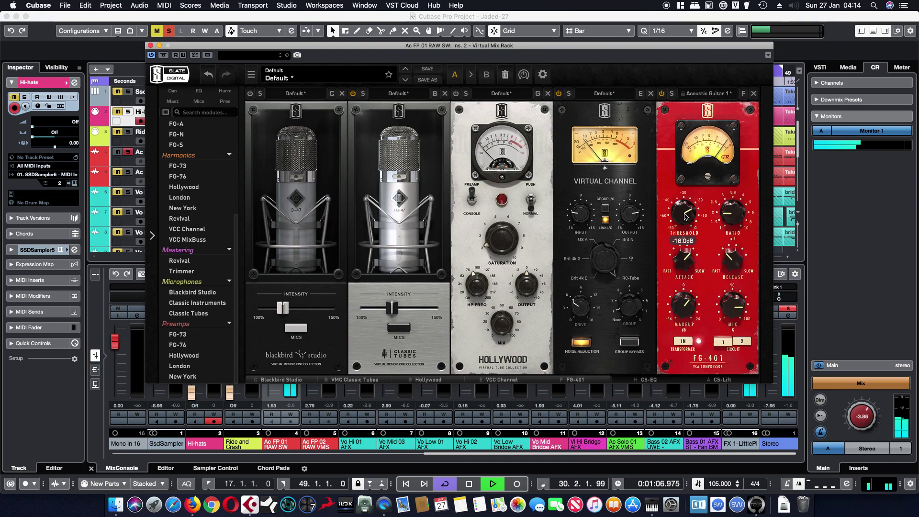
# Swap the active microphone from Classic Tubes to Blackbird Studio and switch the Blackbird model to the slim silver microphone.
pyautogui.click(353, 94)
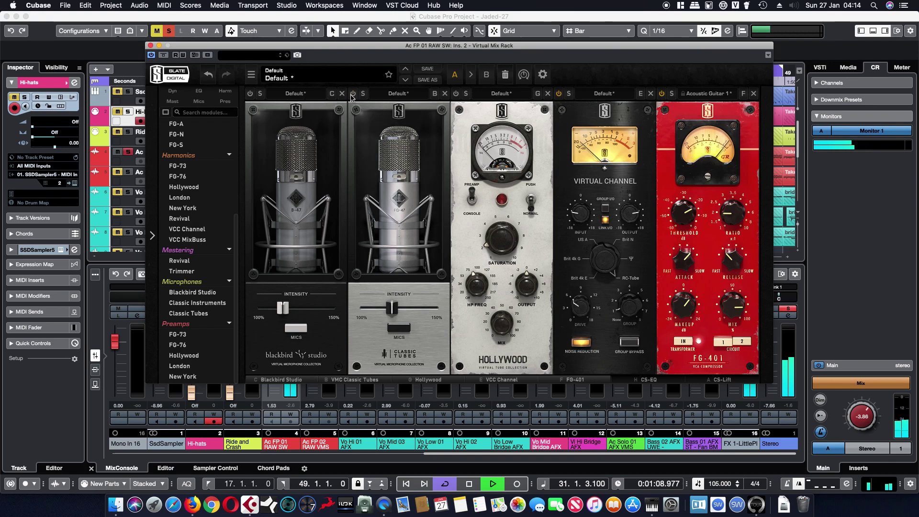
pyautogui.click(250, 94)
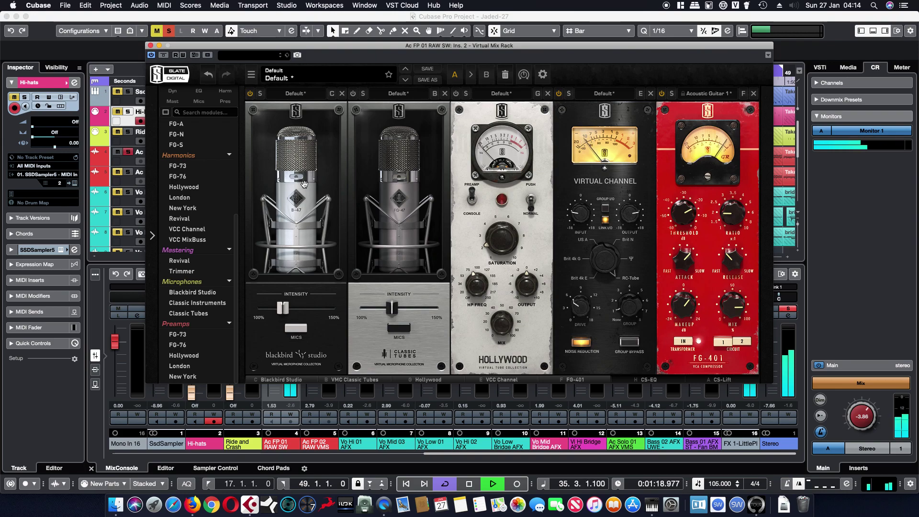
pyautogui.click(304, 183)
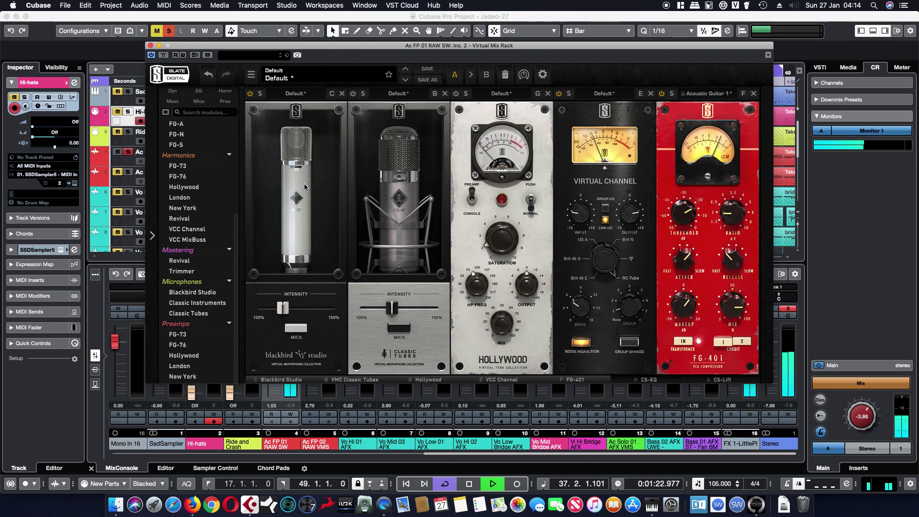
# Change the Classic Tubes microphone to FG-251 and make it active in place of the Blackbird Studio module.
pyautogui.click(388, 212)
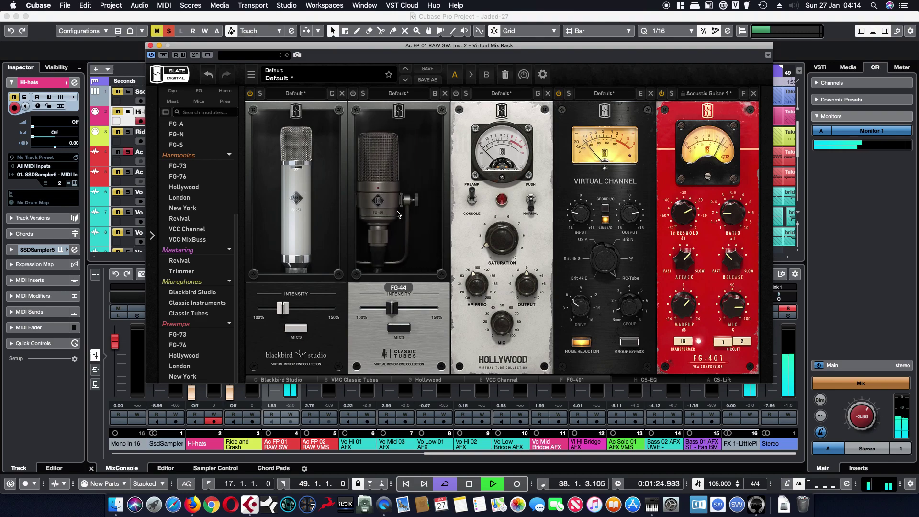
pyautogui.click(397, 215)
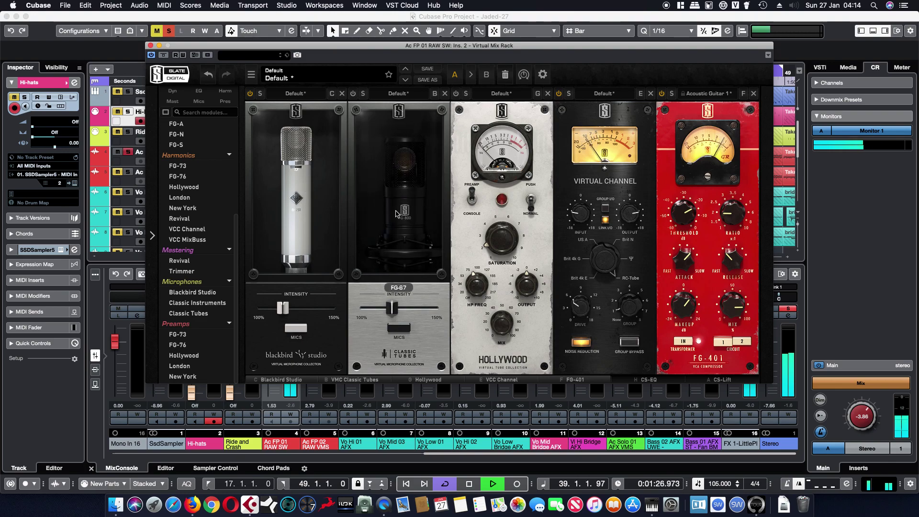
pyautogui.click(397, 214)
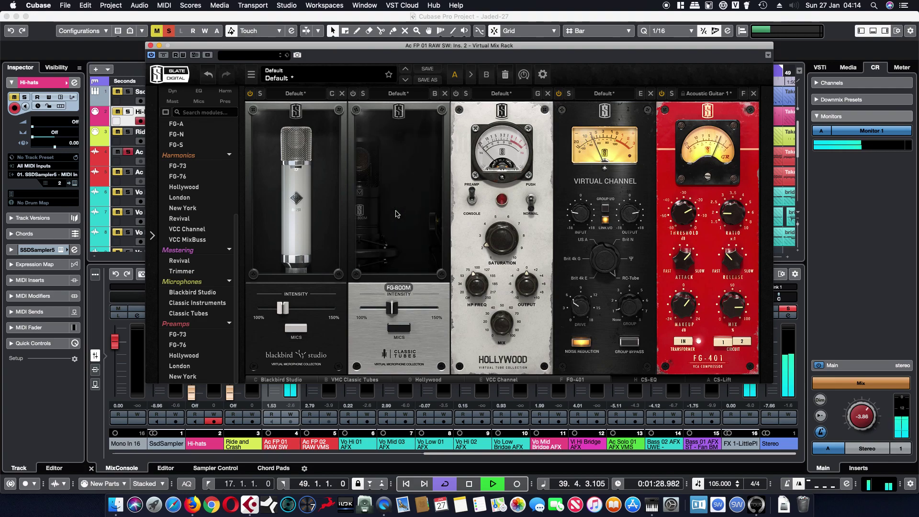
pyautogui.click(396, 215)
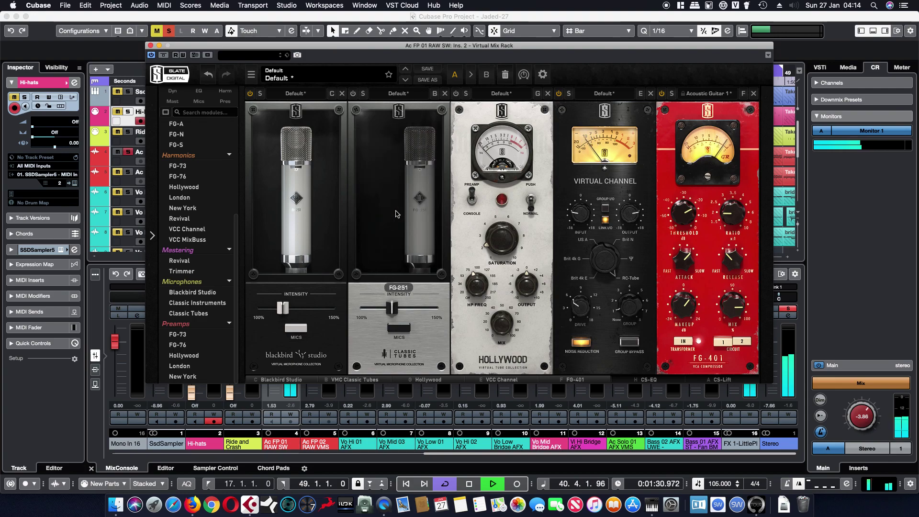
pyautogui.click(407, 334)
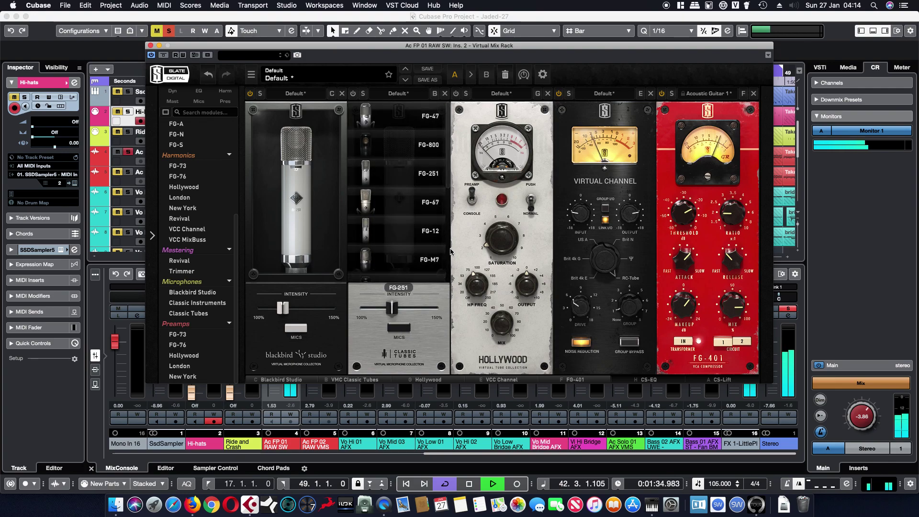
pyautogui.click(403, 329)
pyautogui.click(252, 95)
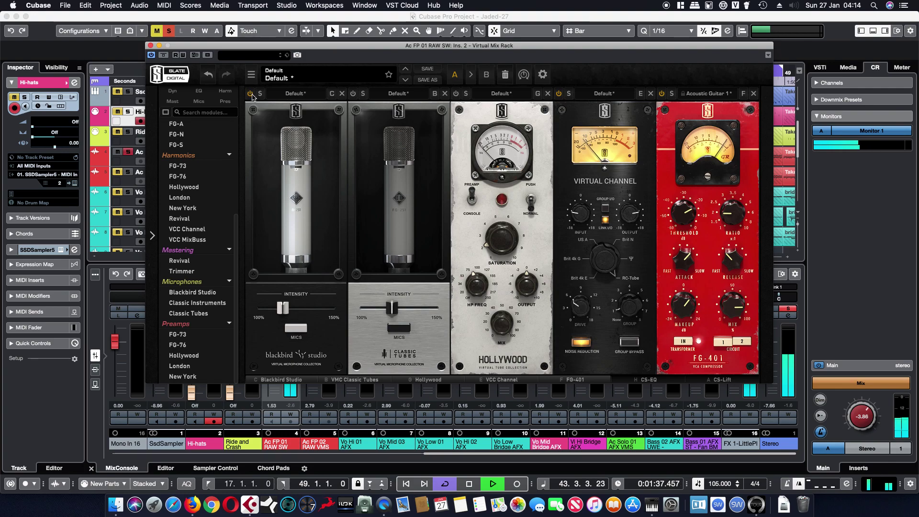
pyautogui.click(355, 97)
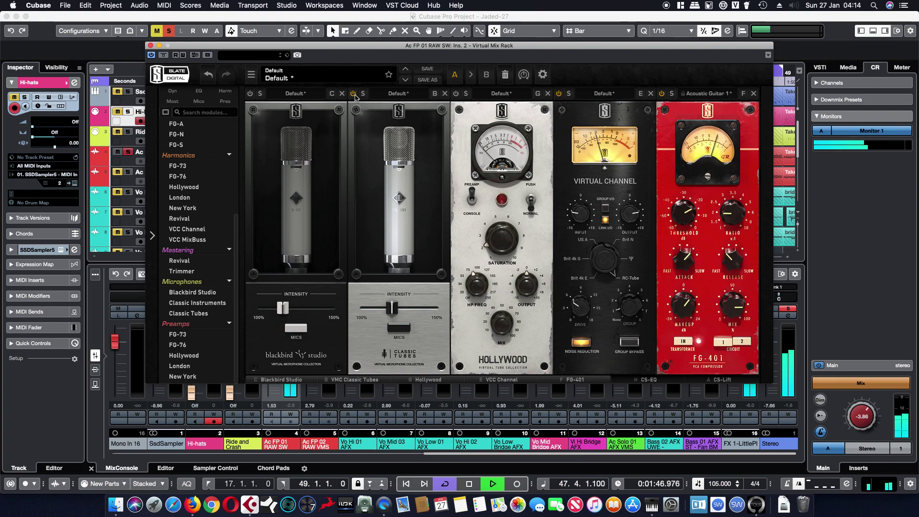
# Activate Blackbird Studio in place of Classic Tubes, and set their microphone models to B-67 and FG-67 respectively.
pyautogui.click(354, 94)
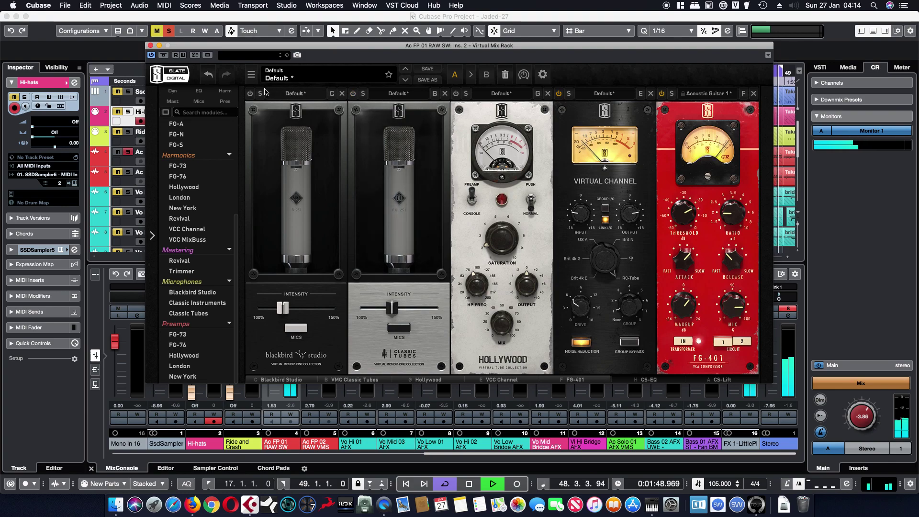
pyautogui.click(251, 94)
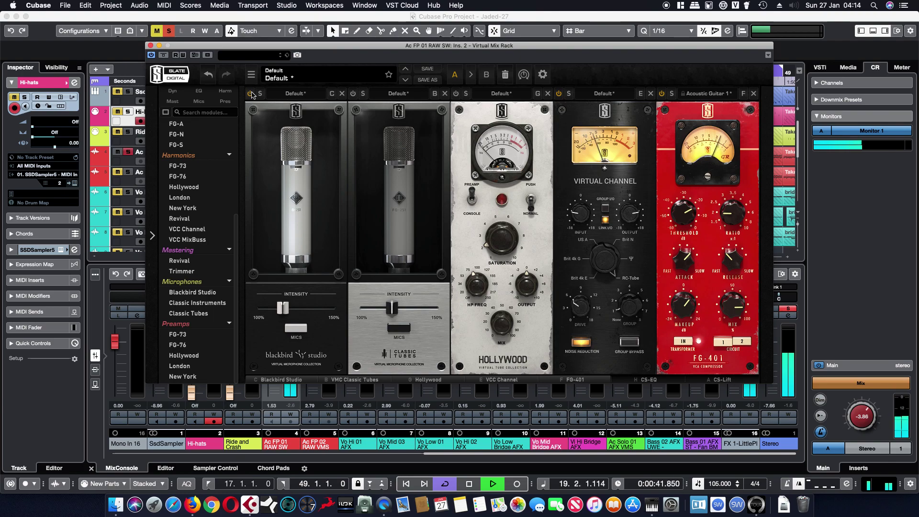
pyautogui.click(297, 218)
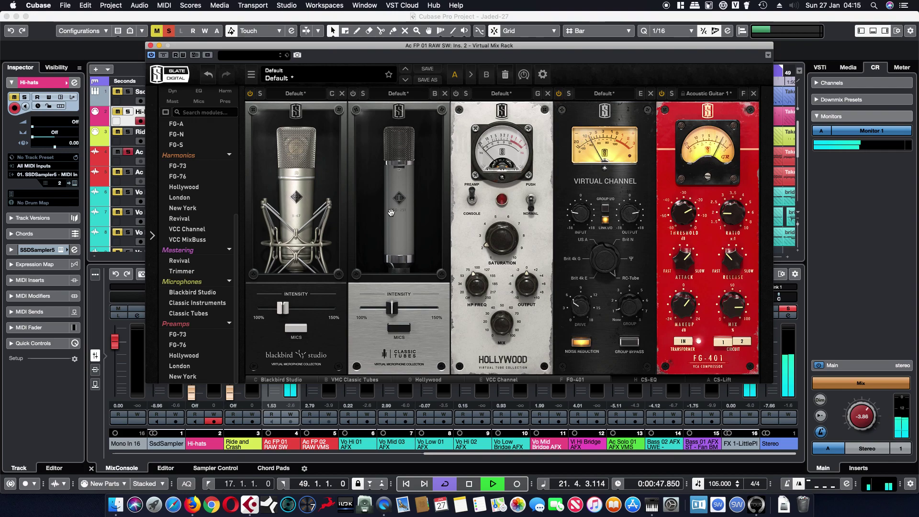
pyautogui.click(408, 219)
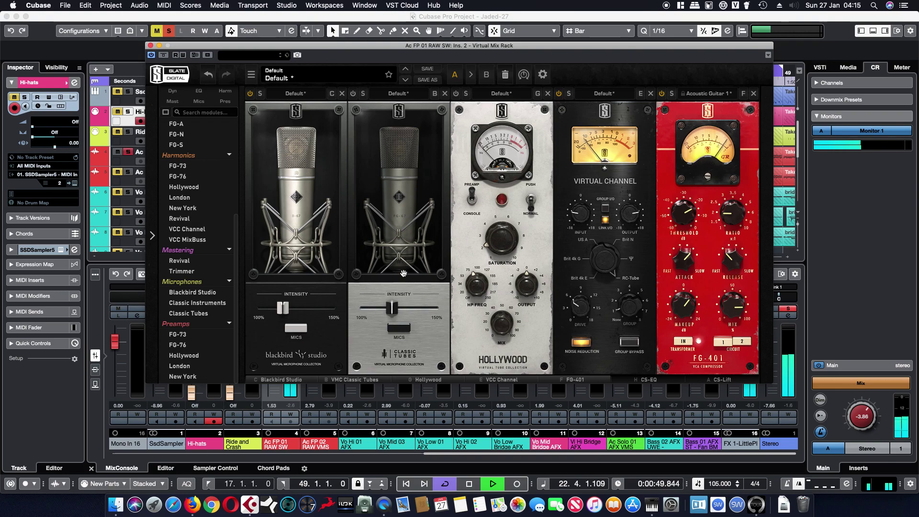
# Audition the Classic Tubes FG-67 in place of the Blackbird B-67, and switch back to the Blackbird module.
pyautogui.click(250, 94)
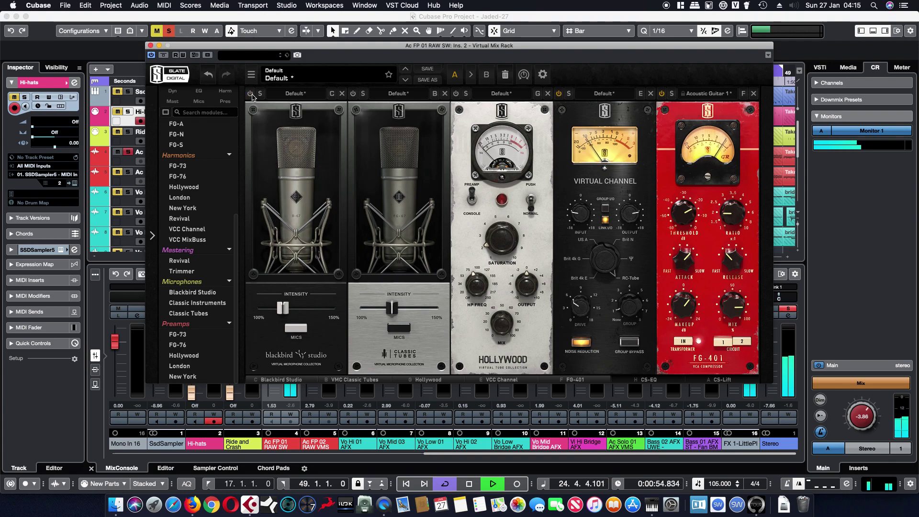
pyautogui.click(354, 94)
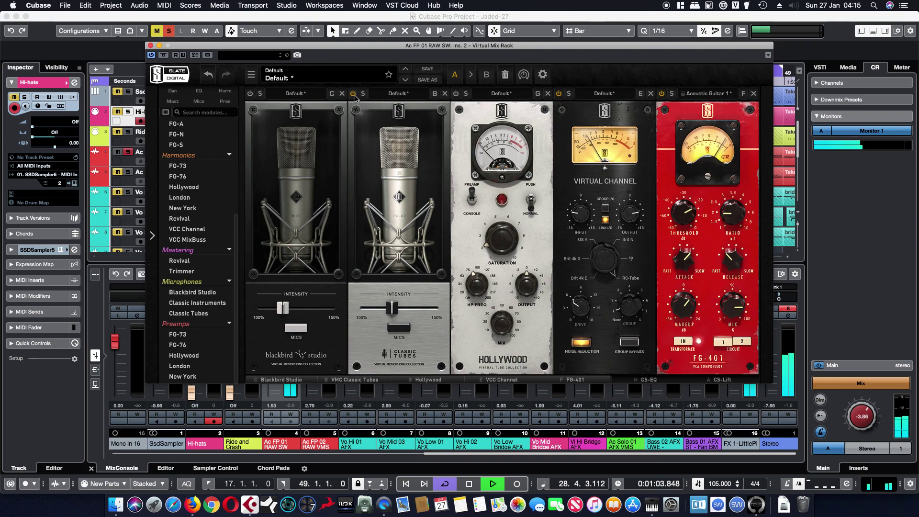
pyautogui.click(354, 95)
pyautogui.click(250, 94)
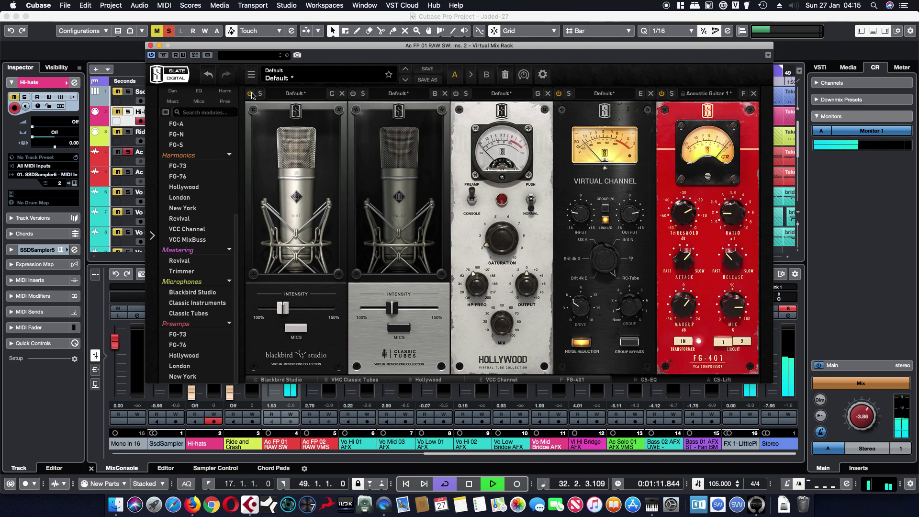
# Set the Blackbird Studio microphone to B-12 and Classic Tubes to FG-12, with only the Blackbird microphone module active.
pyautogui.click(250, 93)
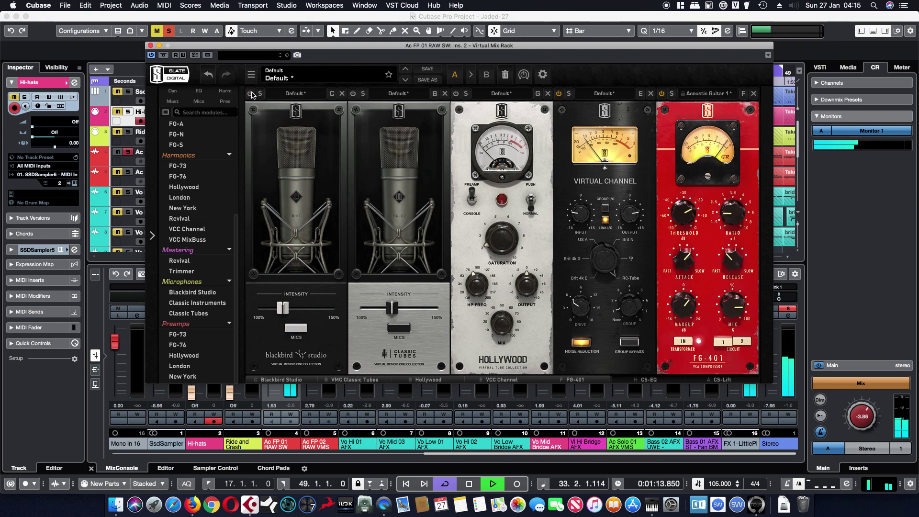
pyautogui.click(294, 167)
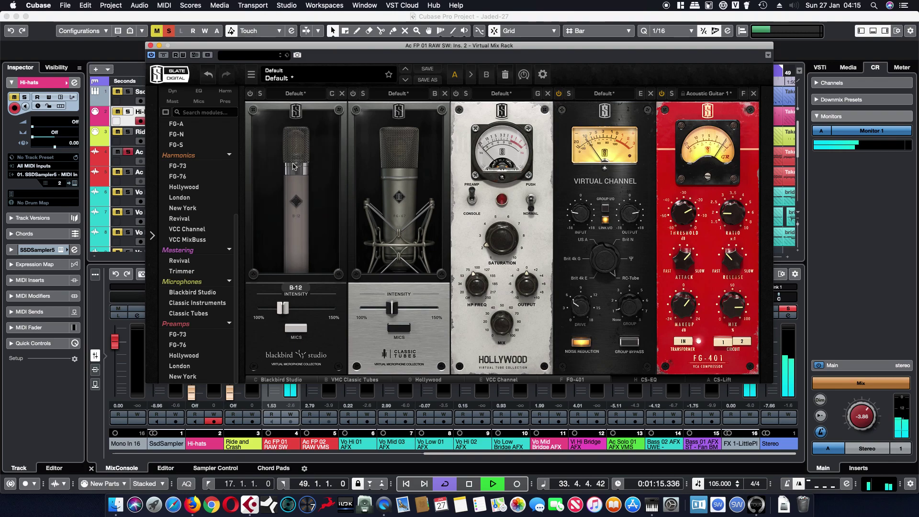
pyautogui.click(414, 195)
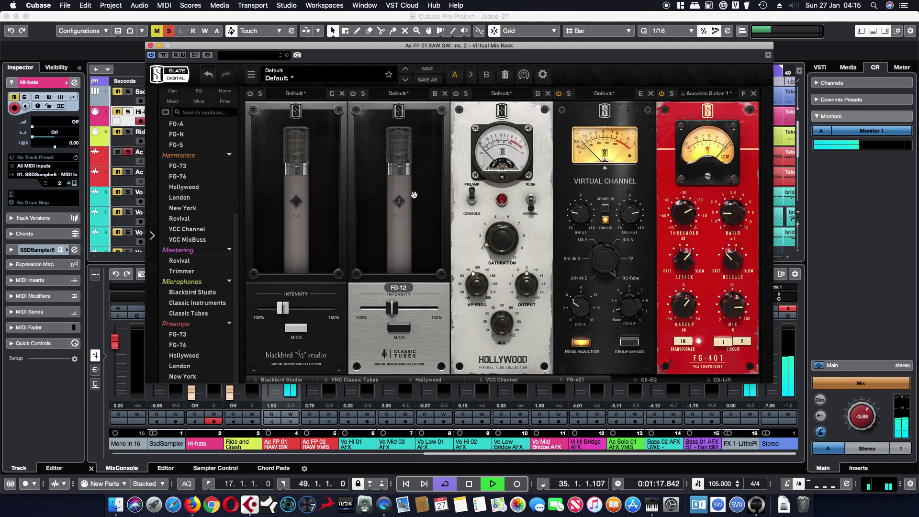
pyautogui.click(261, 94)
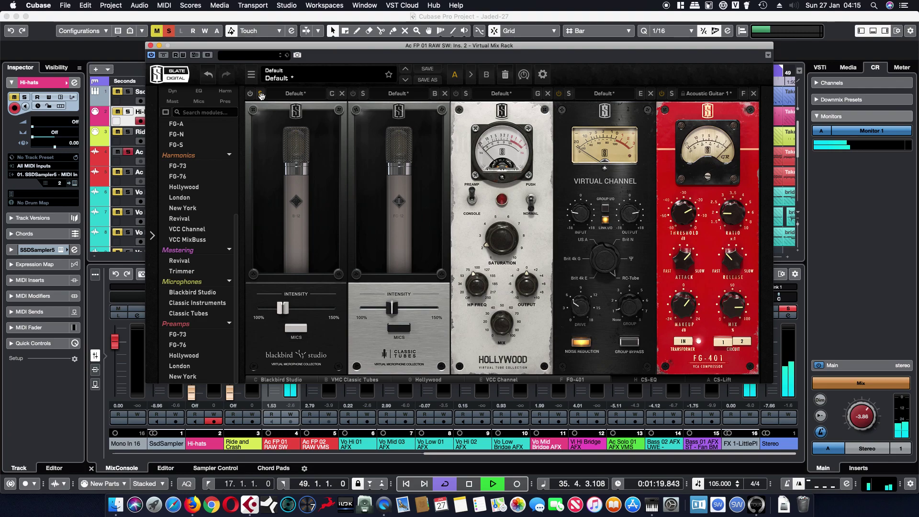
pyautogui.click(260, 94)
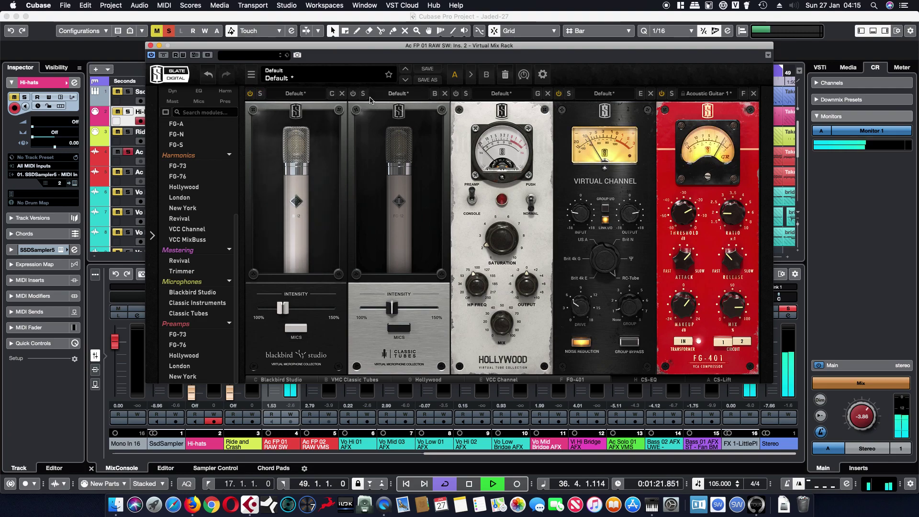
# Audition the Classic Tubes FG-12 in place of the Blackbird B-12, and switch back to the Blackbird module.
pyautogui.click(251, 93)
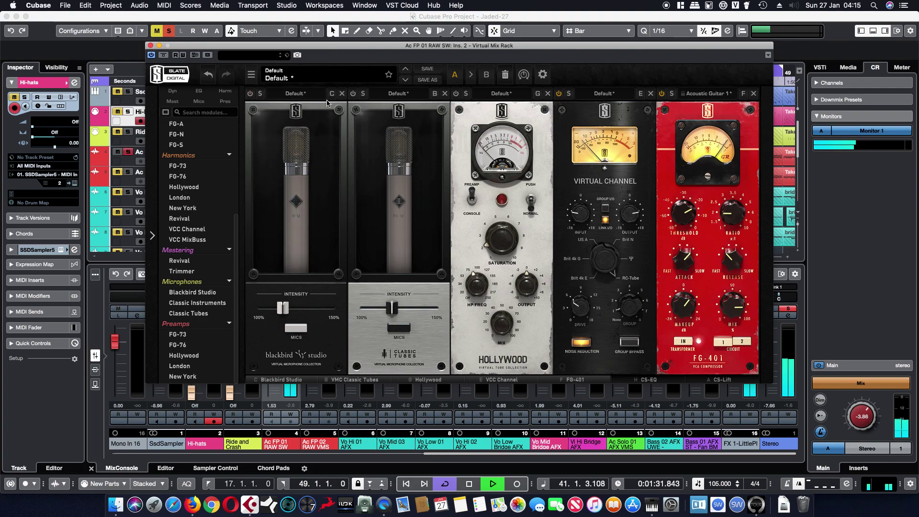
pyautogui.click(353, 94)
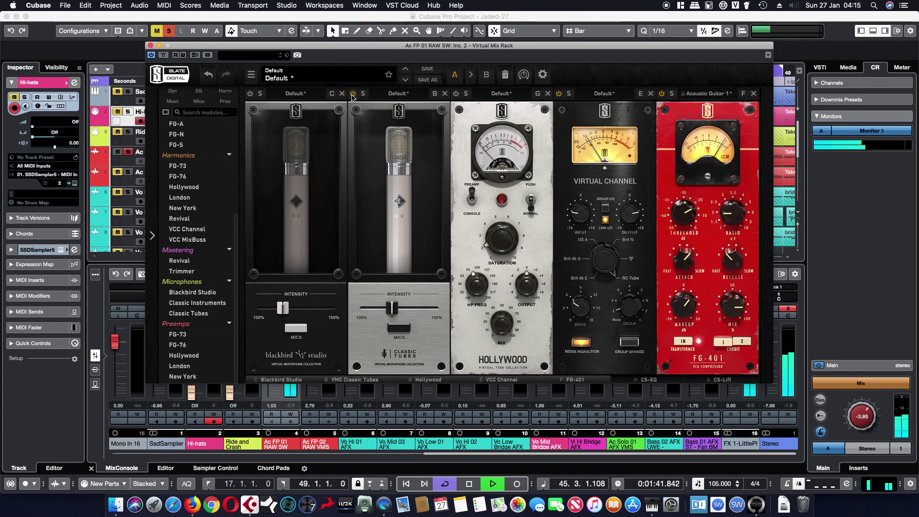
pyautogui.click(353, 94)
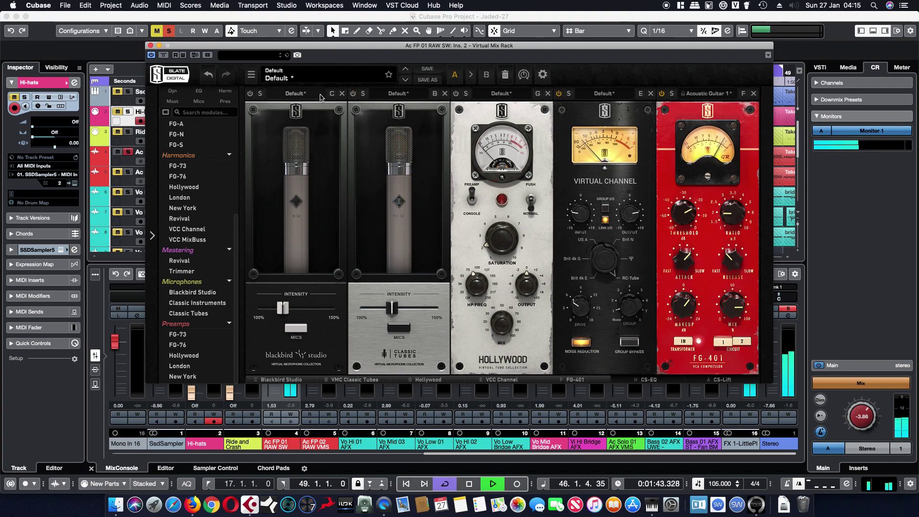
pyautogui.click(250, 95)
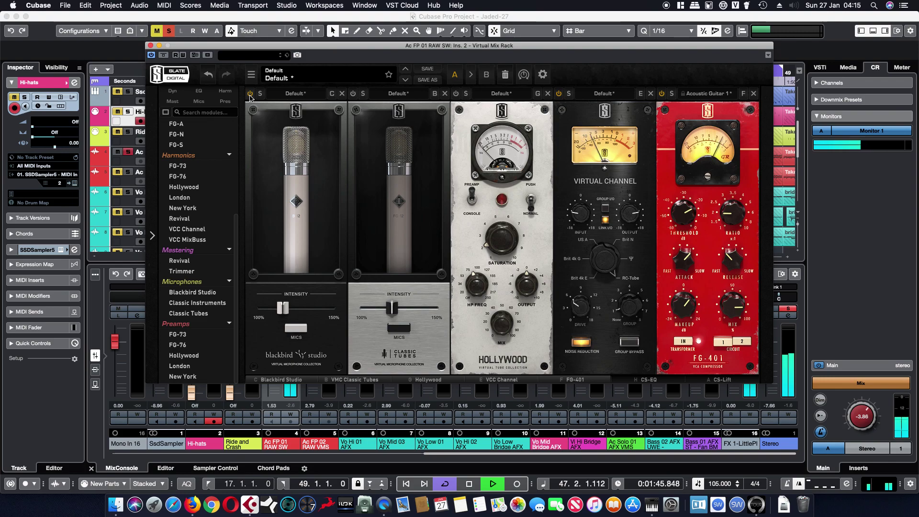
# Change the Blackbird Studio microphone to B-49 and the Classic Tubes microphone to FG-49.
pyautogui.click(298, 182)
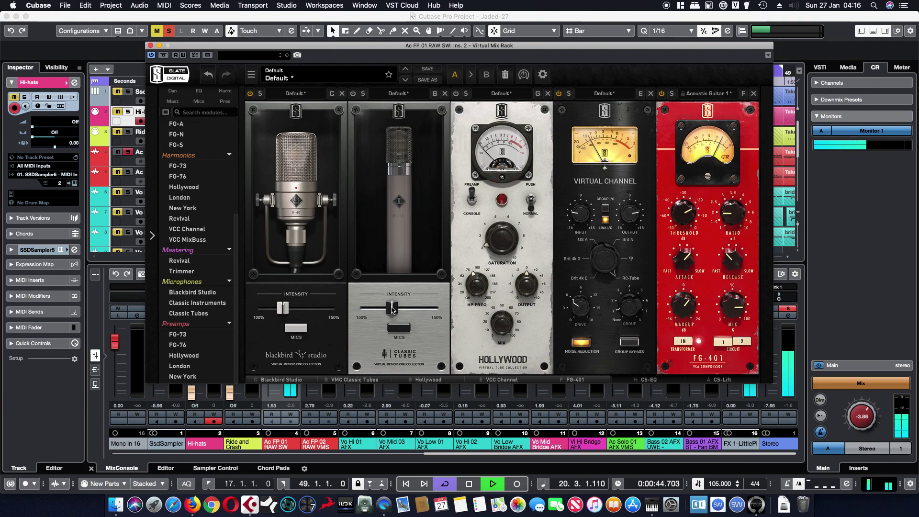
pyautogui.click(398, 329)
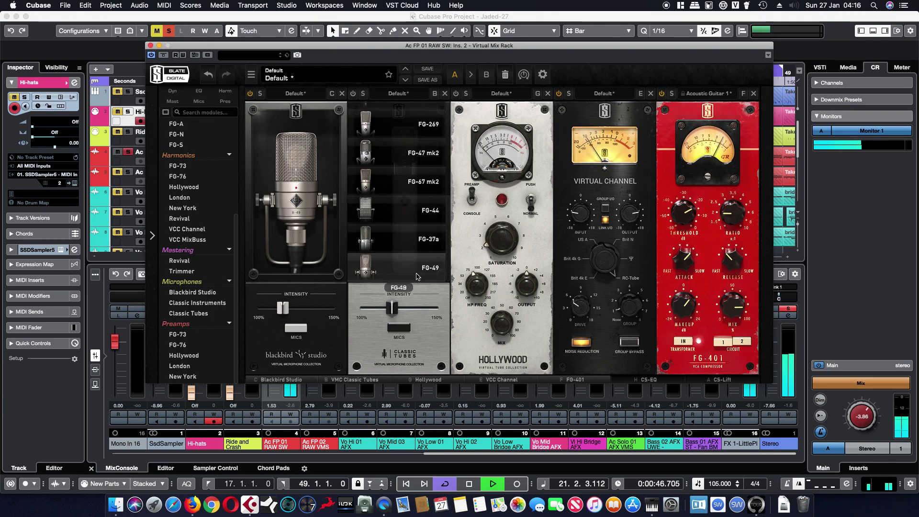
pyautogui.click(400, 327)
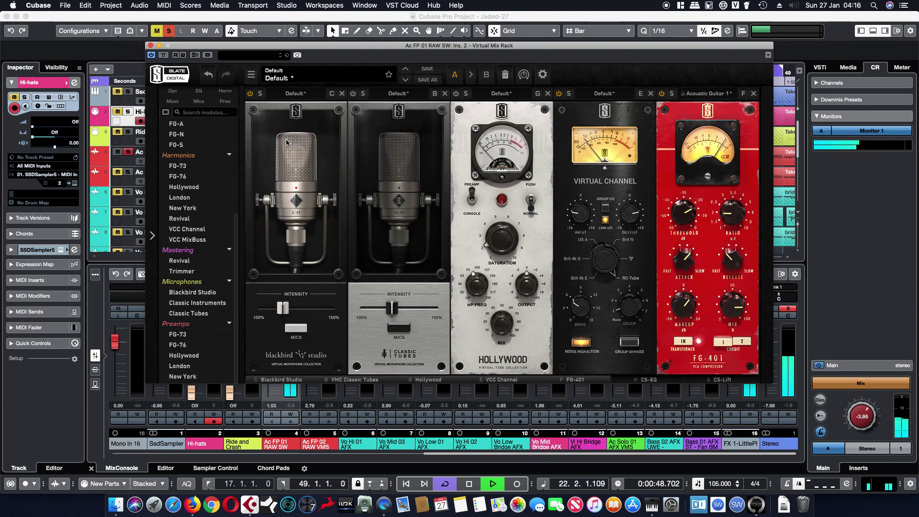
# Audition the Classic Tubes FG-49 in place of the Blackbird B-49, and switch back to the Blackbird module.
pyautogui.click(251, 95)
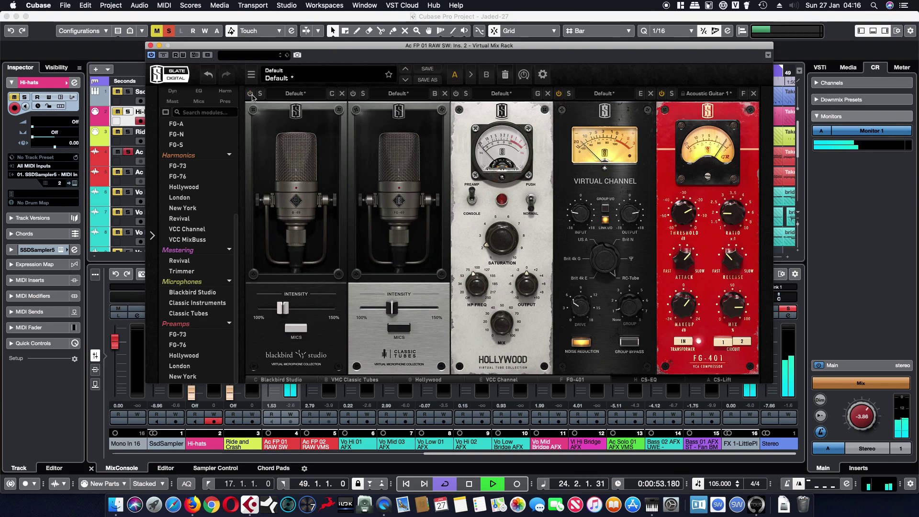
pyautogui.click(354, 94)
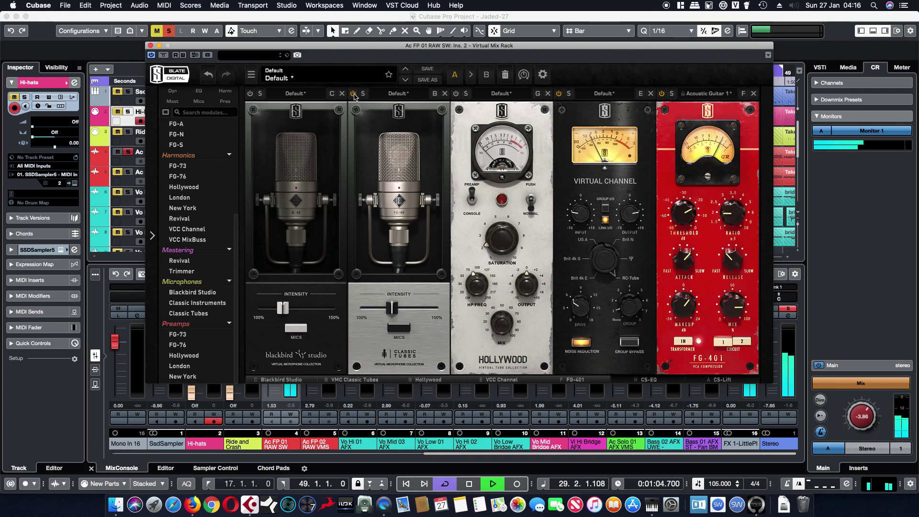
pyautogui.click(353, 94)
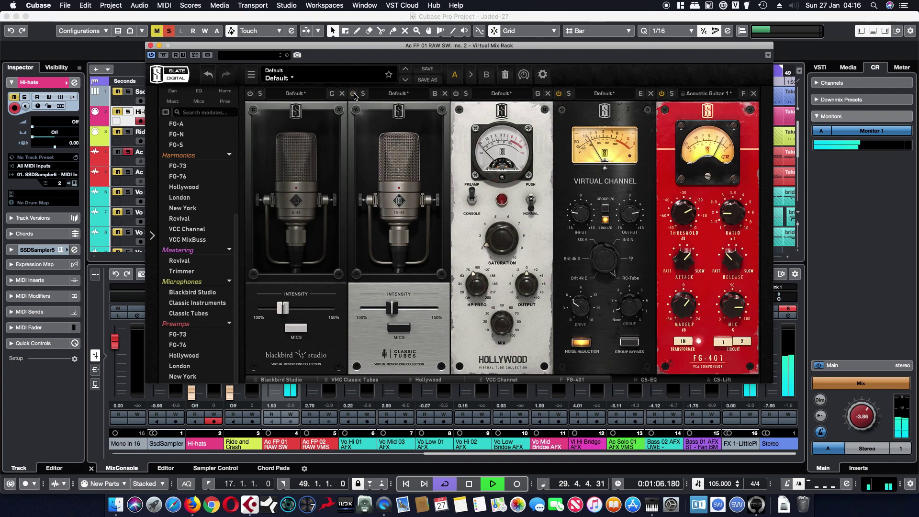
pyautogui.click(250, 94)
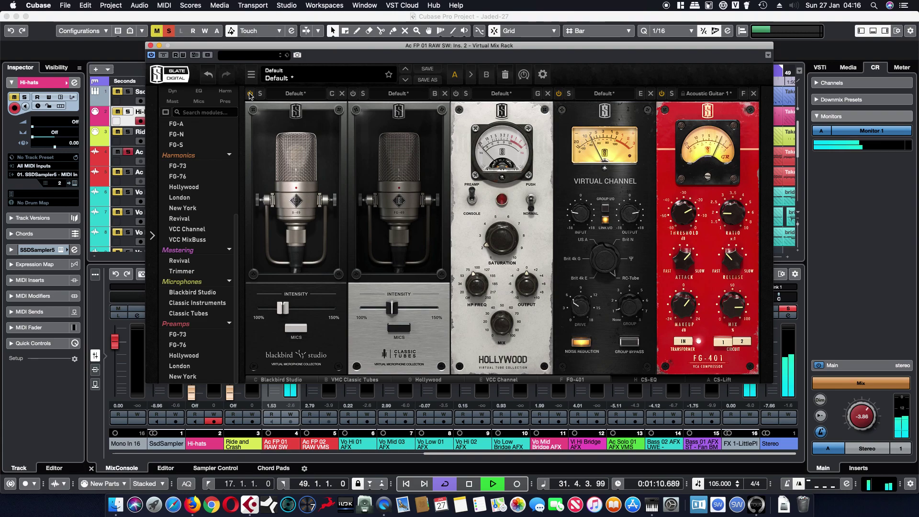
# Change the Blackbird Studio microphone to B-47 and the Classic Tubes microphone to FG-47 mk2.
pyautogui.click(301, 187)
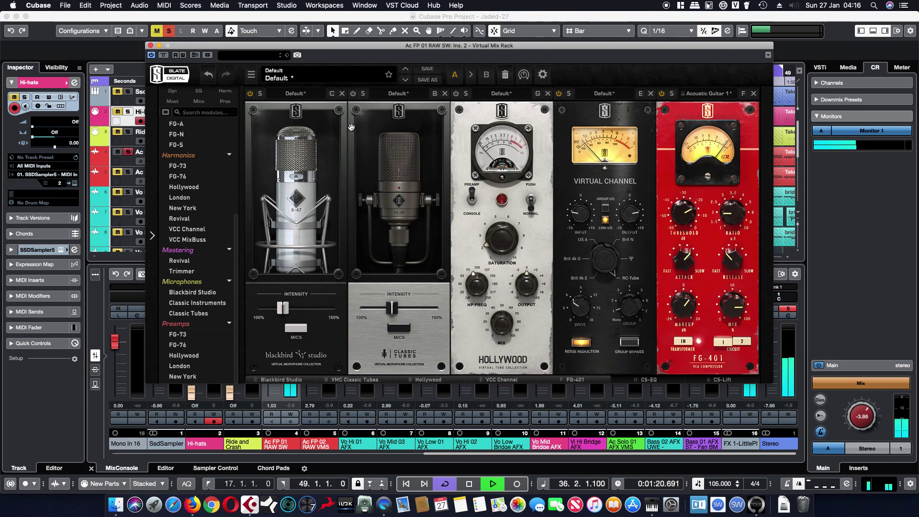
pyautogui.click(399, 328)
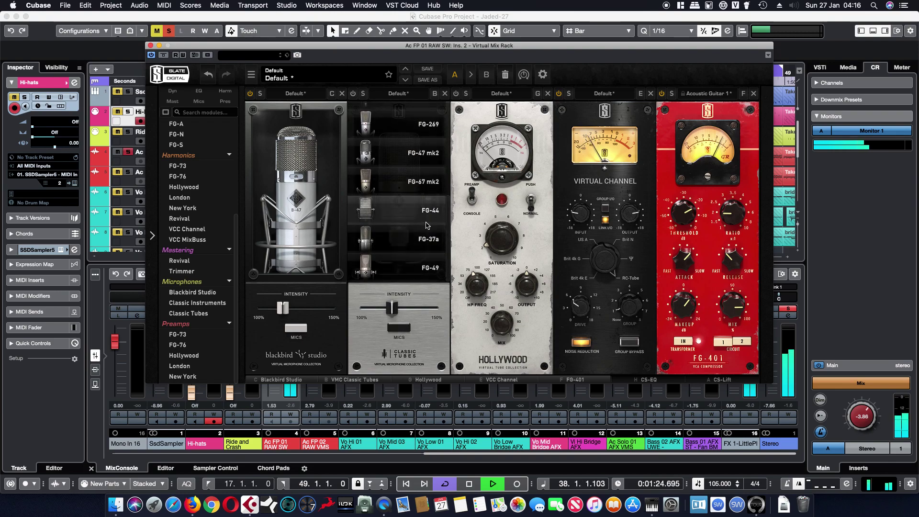
pyautogui.click(405, 329)
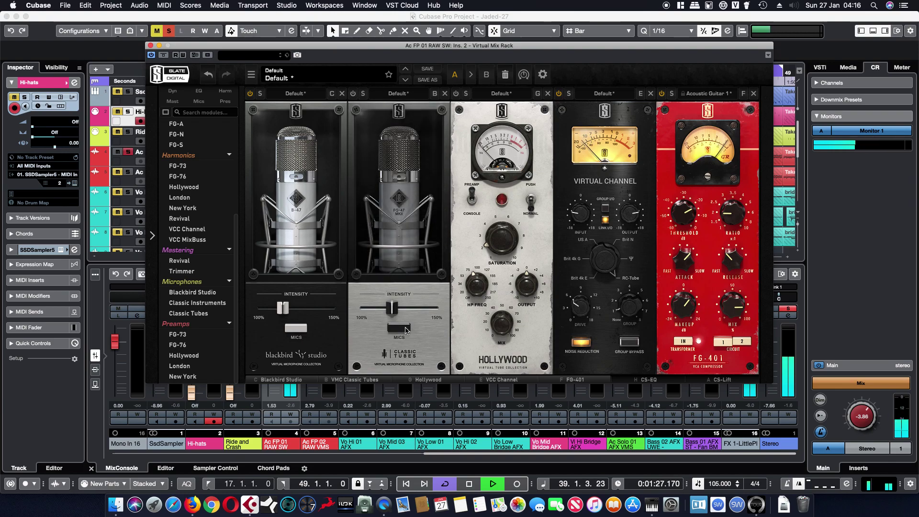
# Audition the Classic Tubes FG-47 mk2 in place of the Blackbird B-47, and switch back to the Blackbird module.
pyautogui.click(251, 95)
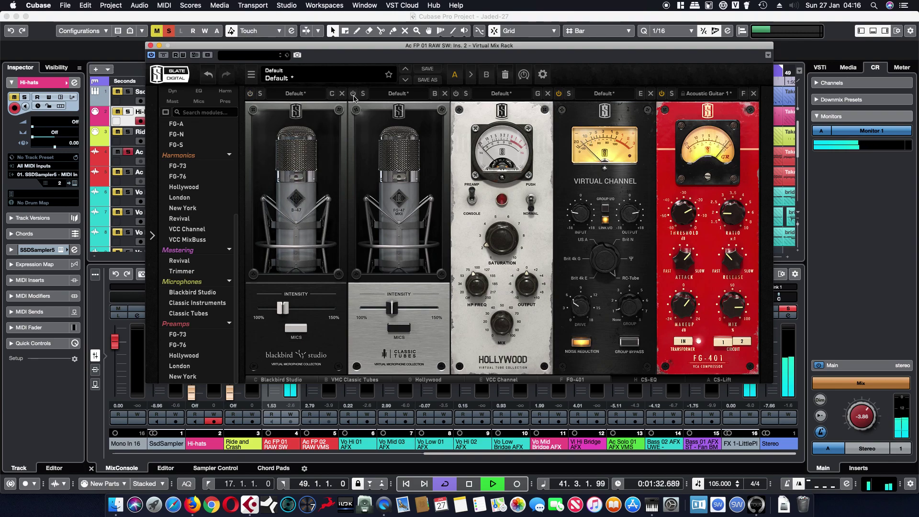
pyautogui.click(353, 94)
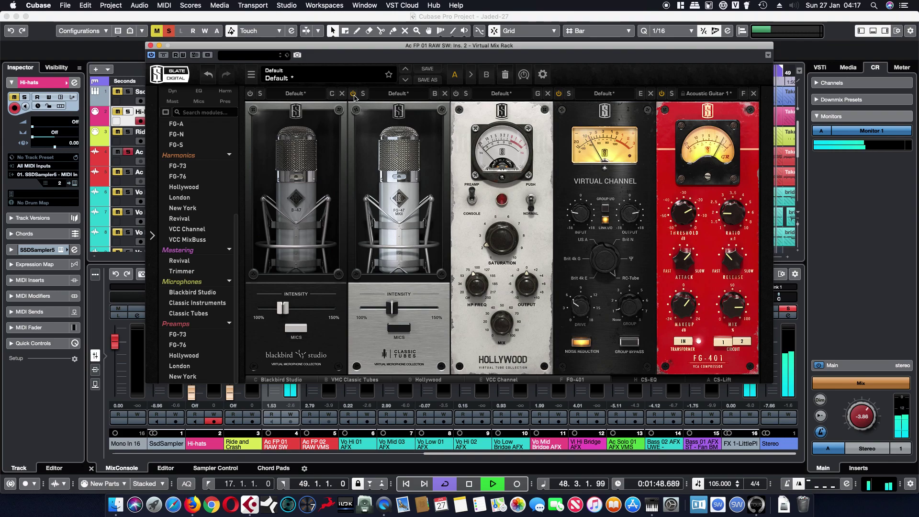
pyautogui.click(353, 94)
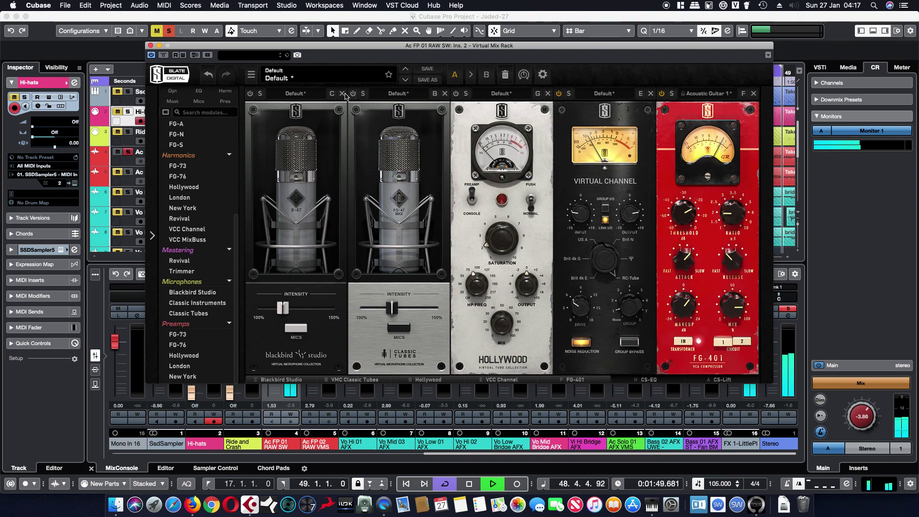
pyautogui.click(250, 94)
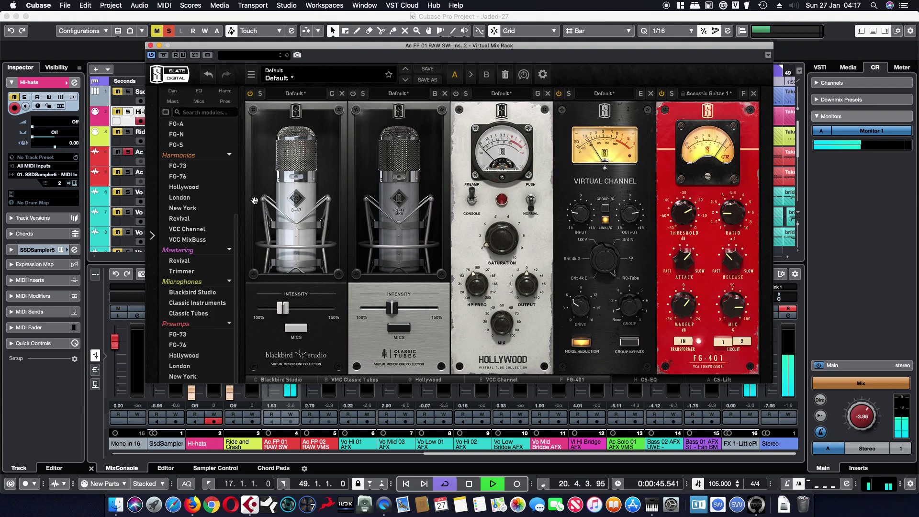
# Change the Blackbird Studio microphone to B-67 and the Classic Tubes microphone to FG-67 mk2.
pyautogui.click(279, 205)
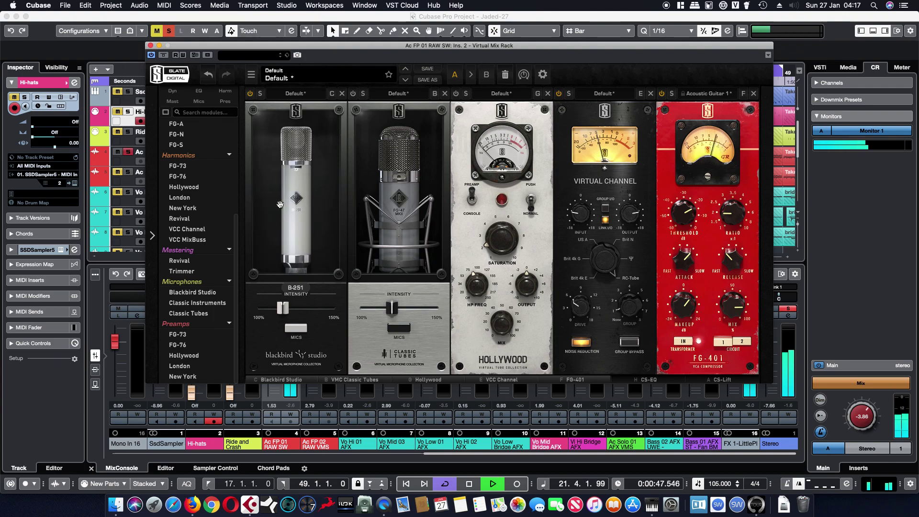
pyautogui.click(280, 204)
pyautogui.click(280, 205)
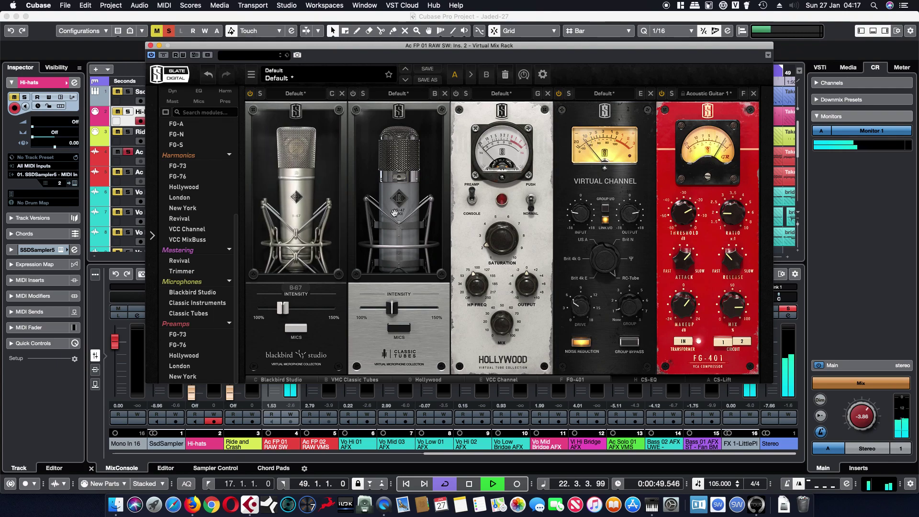
pyautogui.click(399, 328)
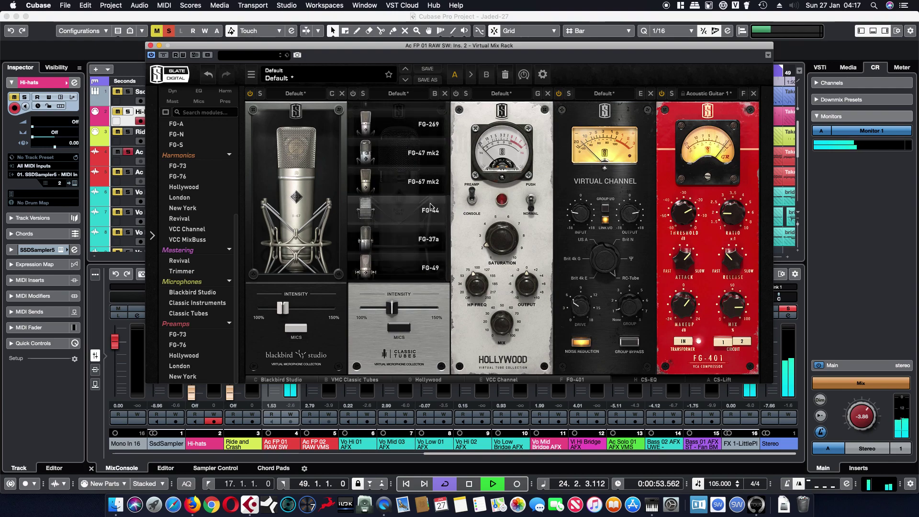
pyautogui.scroll(1, 415, 261)
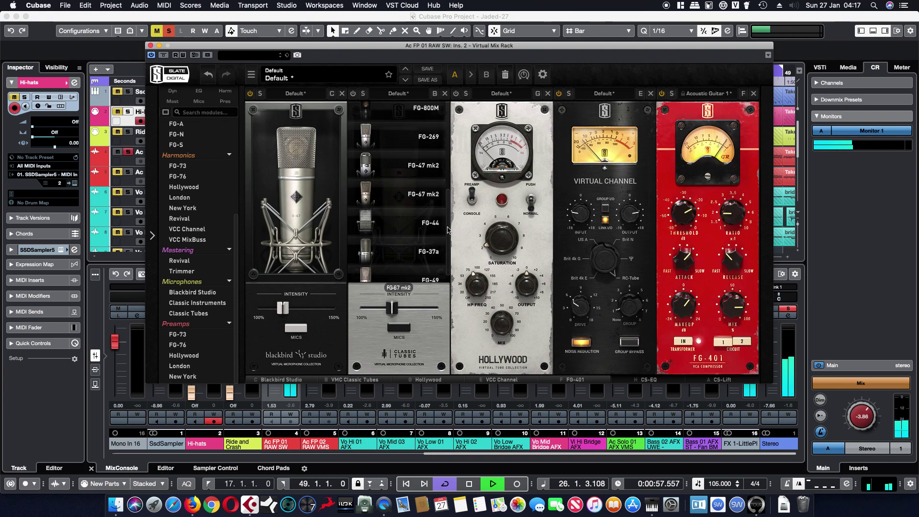
pyautogui.click(400, 328)
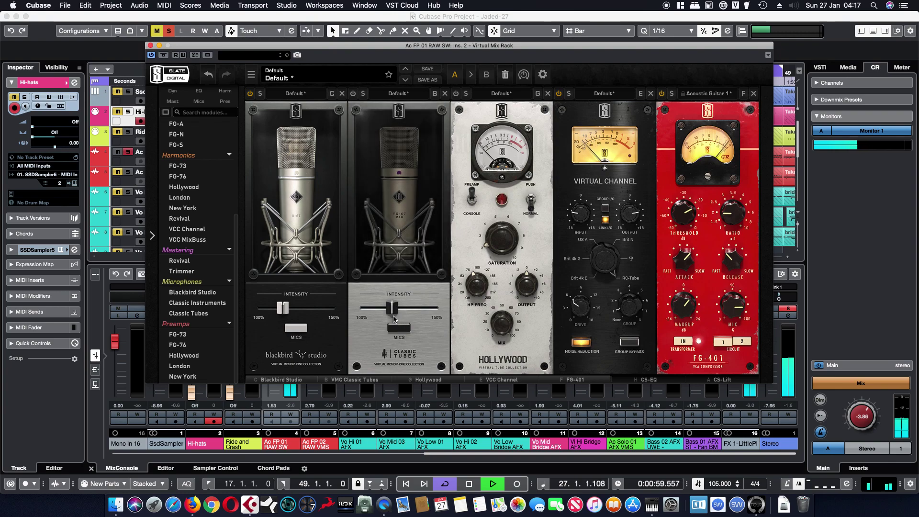
# Audition the Classic Tubes FG-67 mk2 in place of the Blackbird B-67, and switch back to Blackbird Studio set to B-47.
pyautogui.click(251, 95)
pyautogui.click(353, 95)
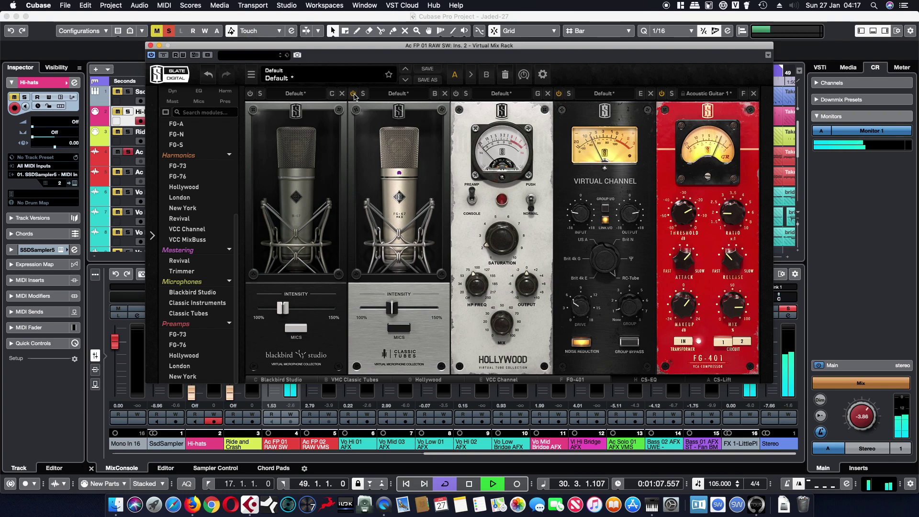
pyautogui.click(291, 198)
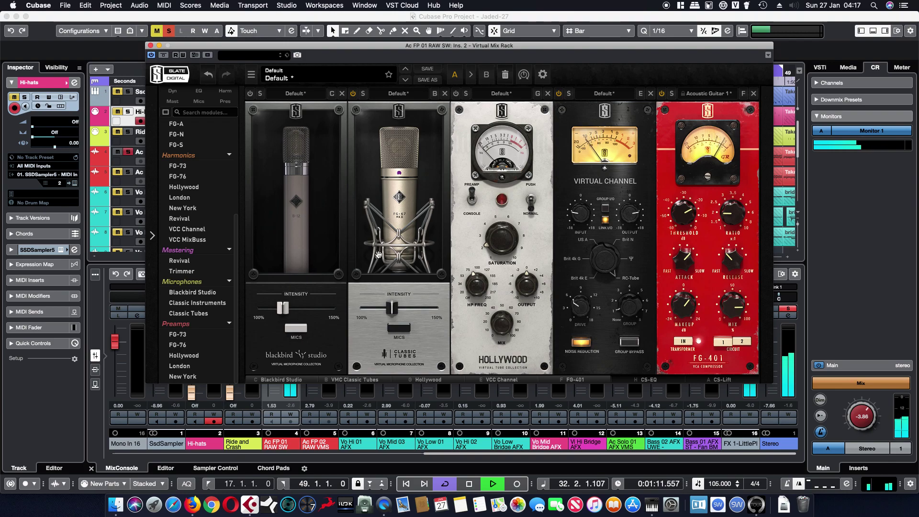
pyautogui.click(309, 215)
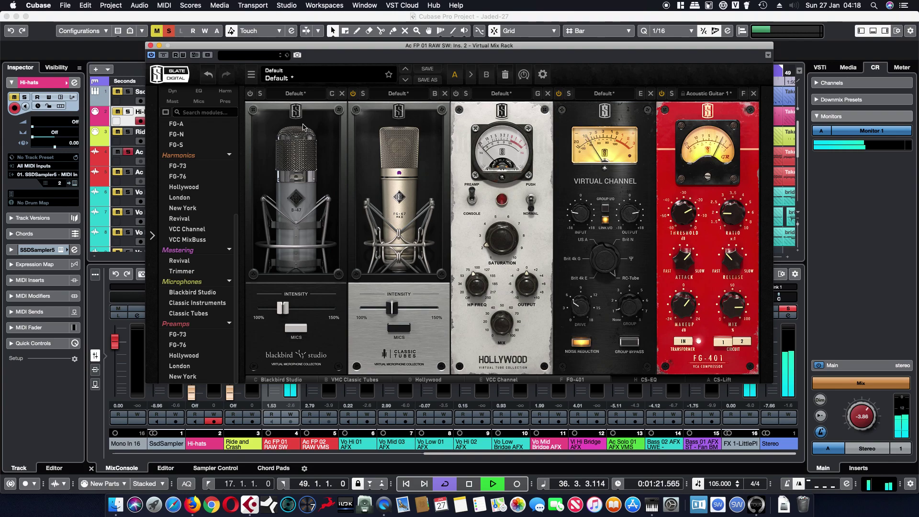
pyautogui.click(353, 93)
pyautogui.click(250, 94)
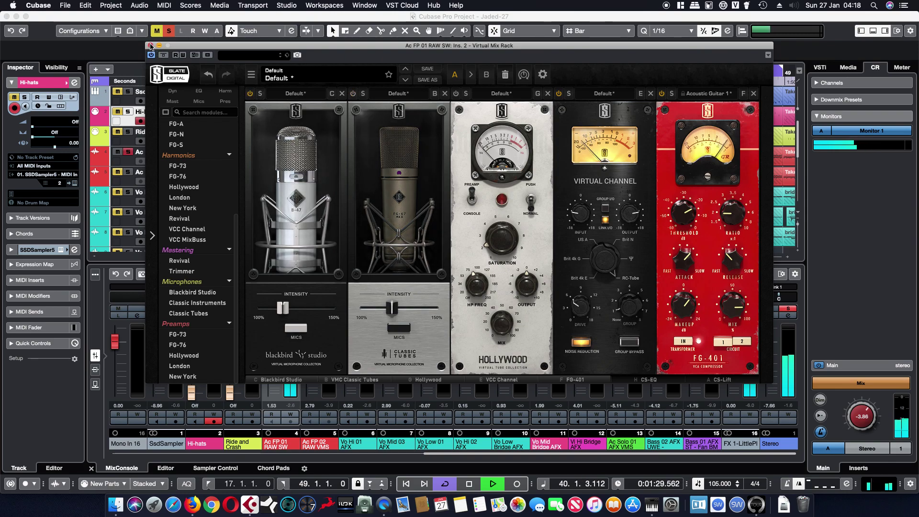
# Enable the Hollywood module, set the High Lift of the Custom Series Lift to 1.28, and close the plug-in window.
pyautogui.click(456, 94)
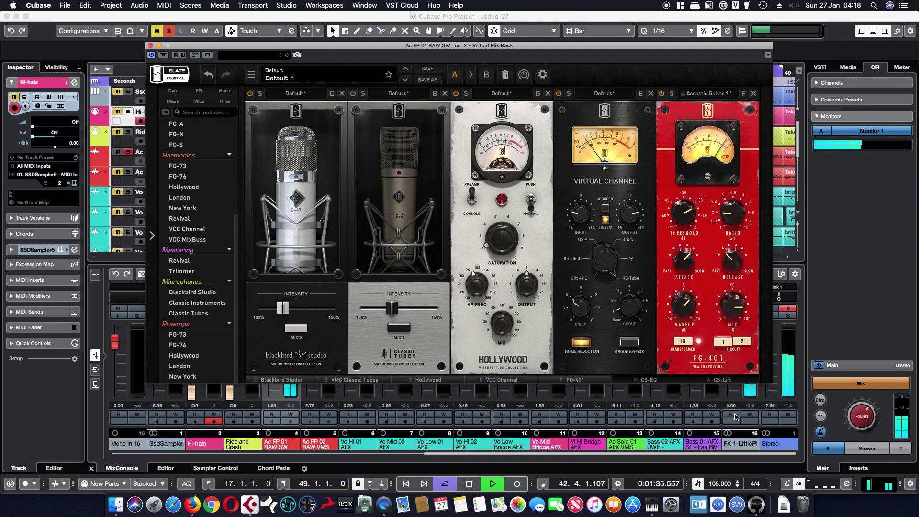
pyautogui.hscroll(5, 593, 112)
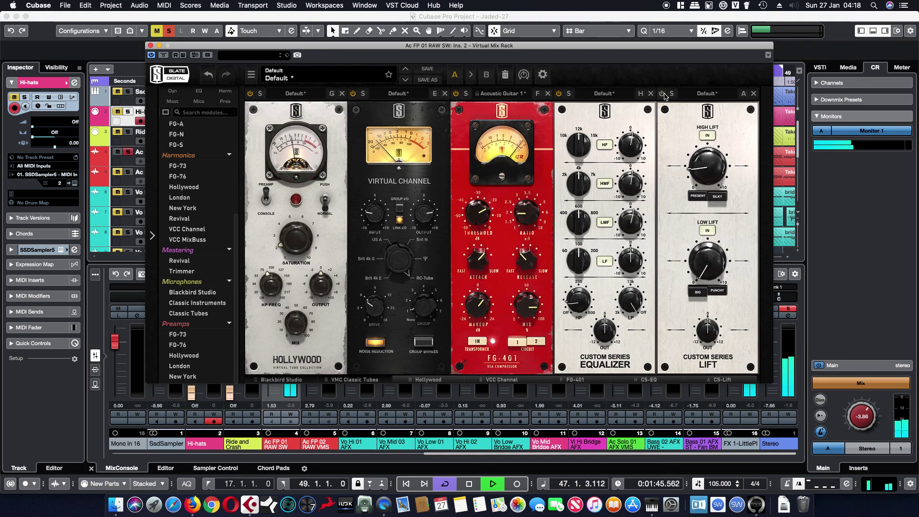
pyautogui.moveTo(704, 165); pyautogui.dragTo(704, 168)
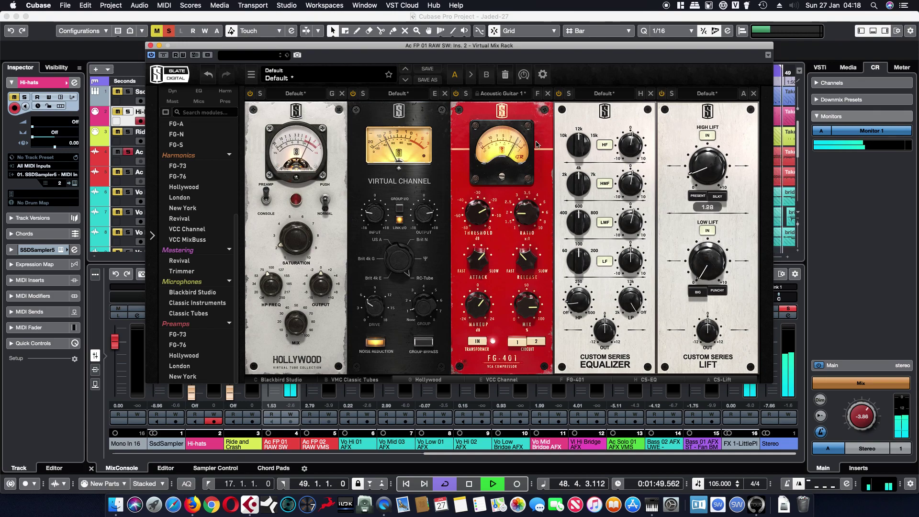
pyautogui.click(151, 45)
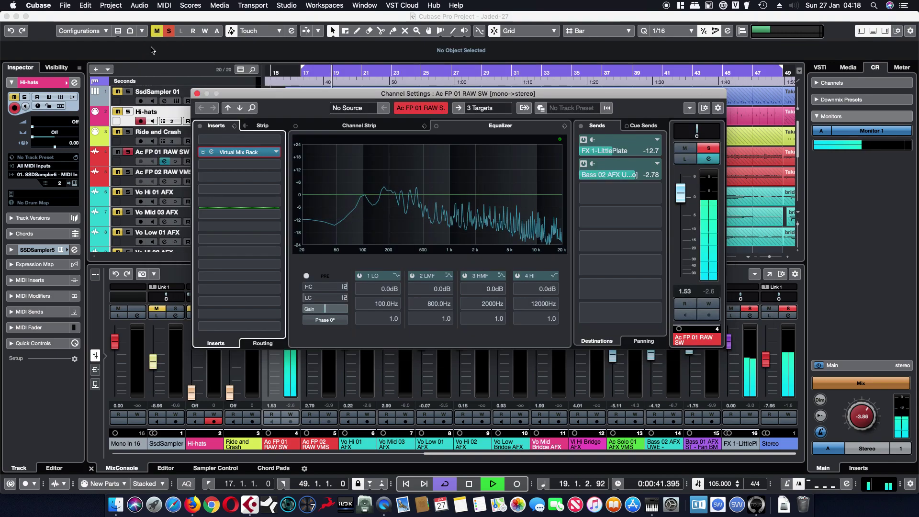
# Pan the Ac FP 01 RAW SW channel to L60 and take it out of solo, closing its channel settings.
pyautogui.moveTo(703, 139); pyautogui.dragTo(697, 140)
pyautogui.click(710, 148)
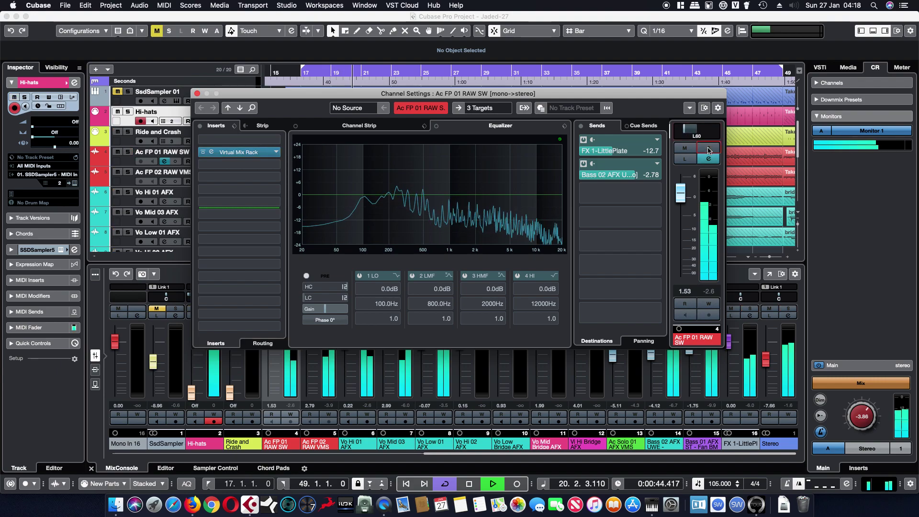
pyautogui.click(197, 94)
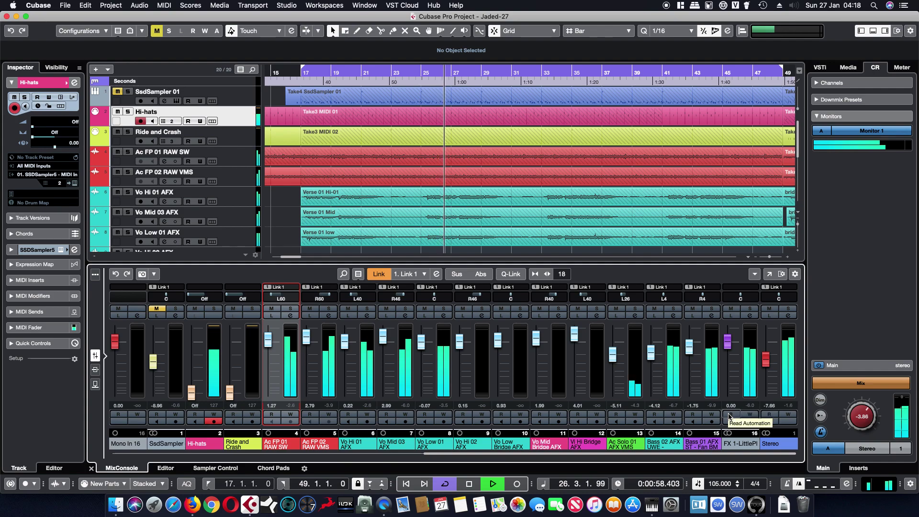
# Audition the Bass 01 and Bass 02 channels soloed one after the other, and mute both of them in the mix.
pyautogui.click(710, 310)
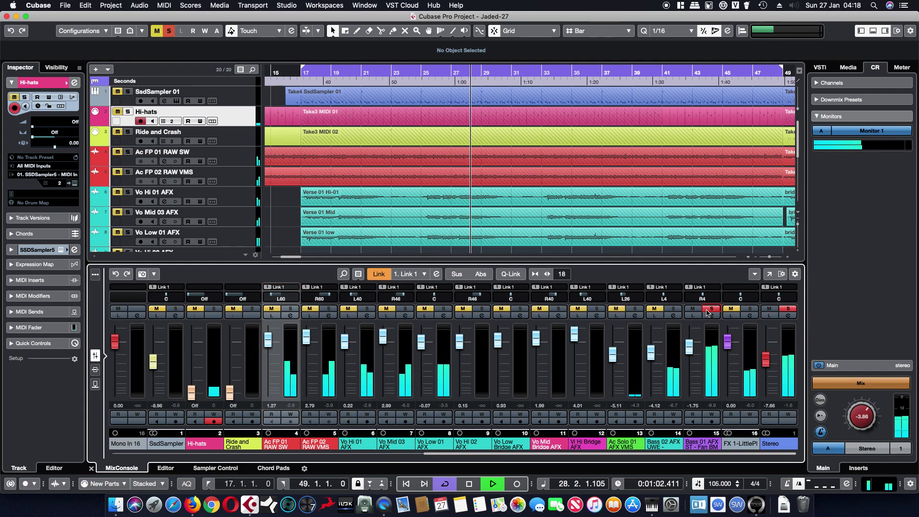
pyautogui.click(711, 309)
pyautogui.click(673, 309)
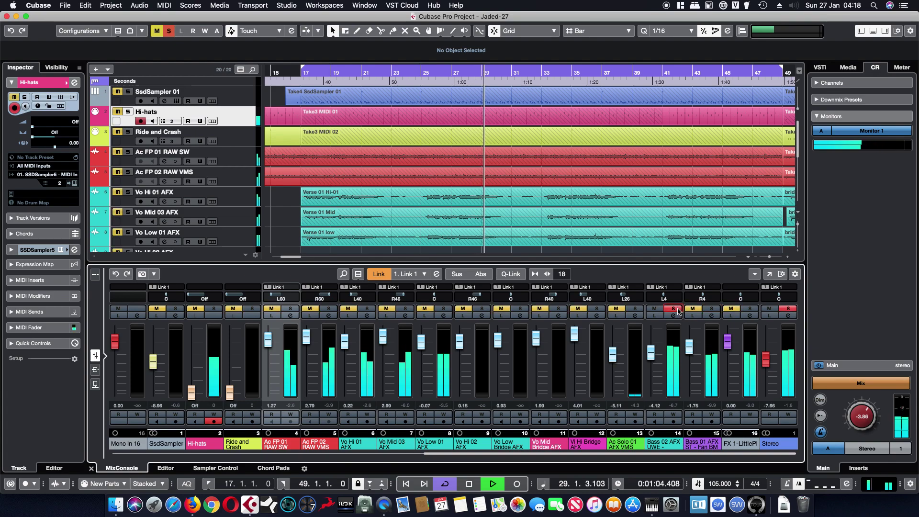
pyautogui.click(674, 309)
pyautogui.click(655, 309)
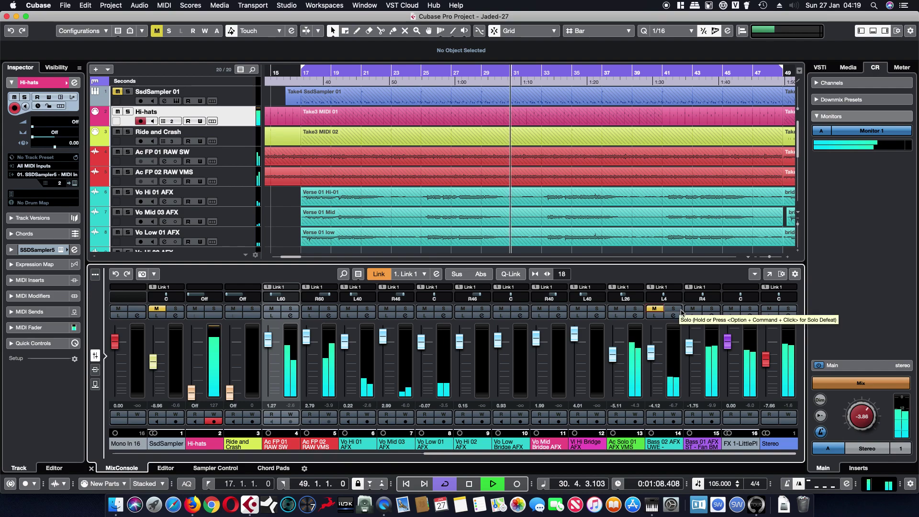
pyautogui.click(687, 309)
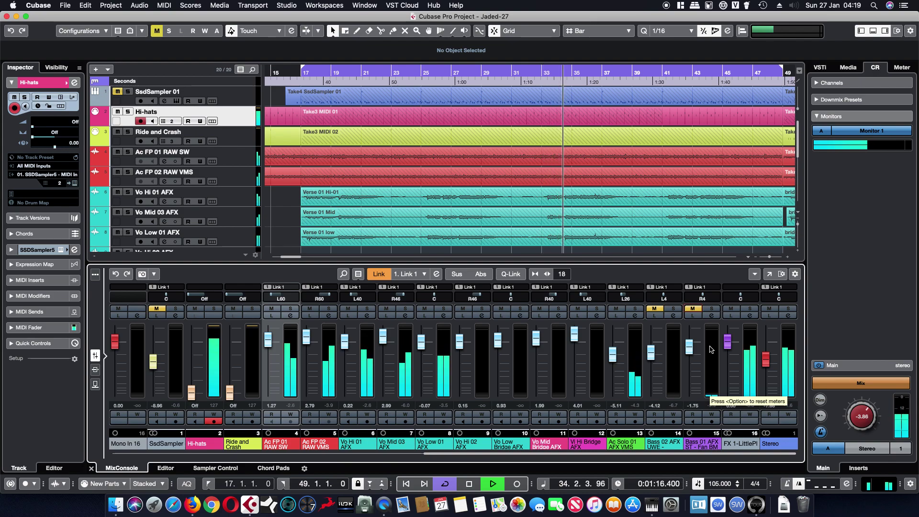
# Open the Virtual Mix Rack insert of the Ac Solo 01 AFX VMS channel and bring its Classic Tubes module into view.
pyautogui.click(635, 315)
pyautogui.click(239, 152)
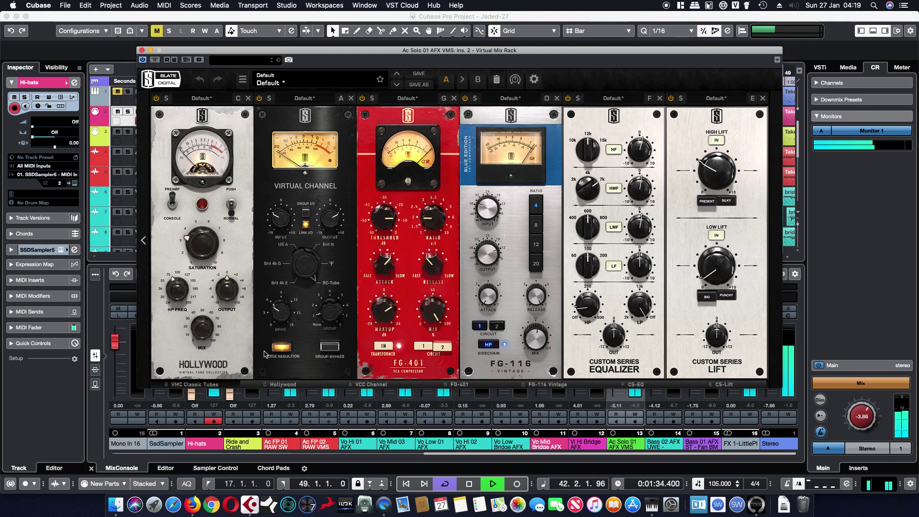
pyautogui.click(207, 385)
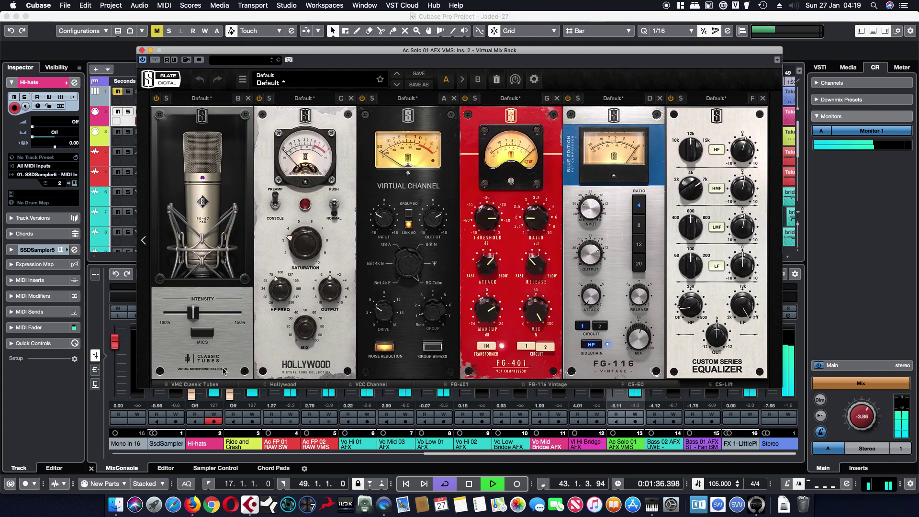
# Bypass the Classic Tubes module and insert a Blackbird Studio microphone module in front of it.
pyautogui.click(203, 333)
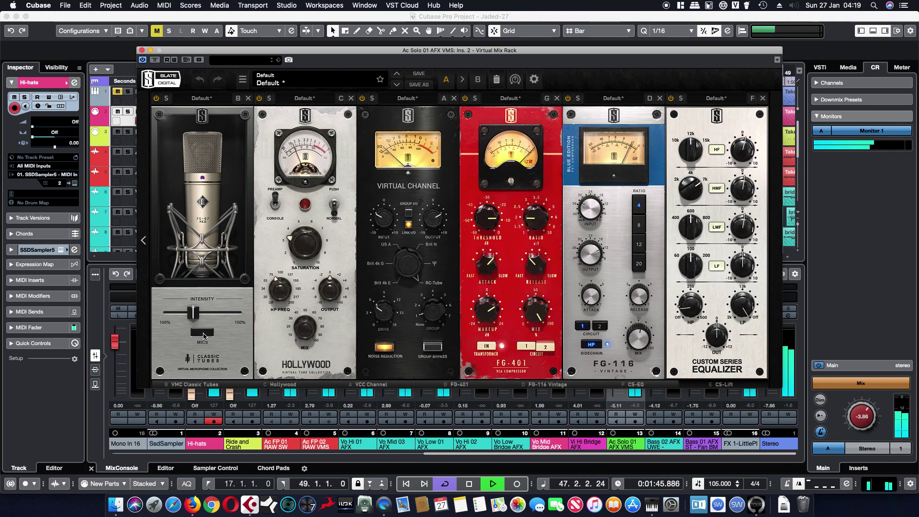
pyautogui.click(203, 334)
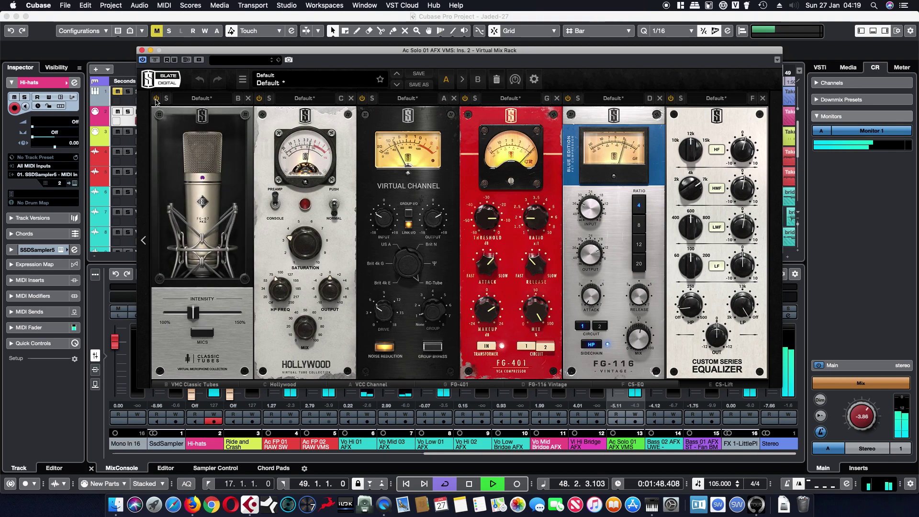
pyautogui.click(143, 240)
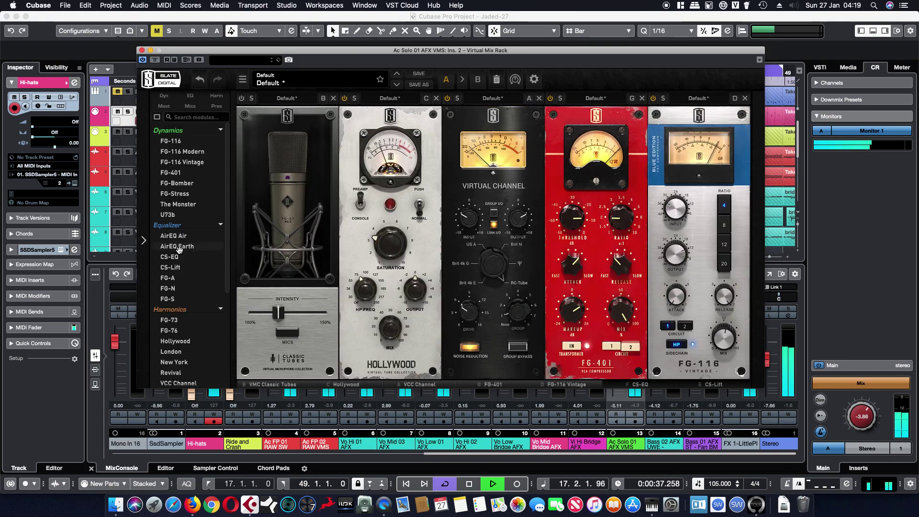
pyautogui.moveTo(186, 298); pyautogui.dragTo(277, 306)
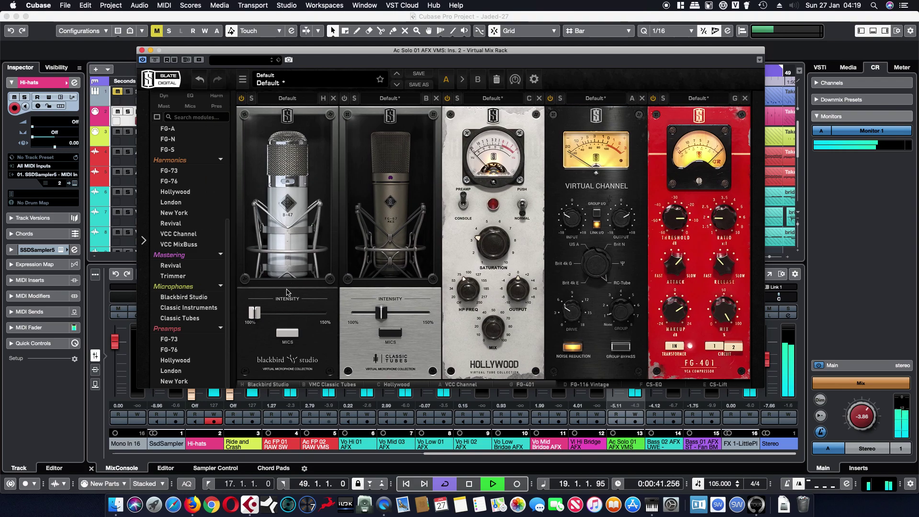
# Raise the Blackbird Studio intensity somewhat above 100% and change its microphone to B-67.
pyautogui.scroll(3, 278, 312)
pyautogui.scroll(1, 277, 311)
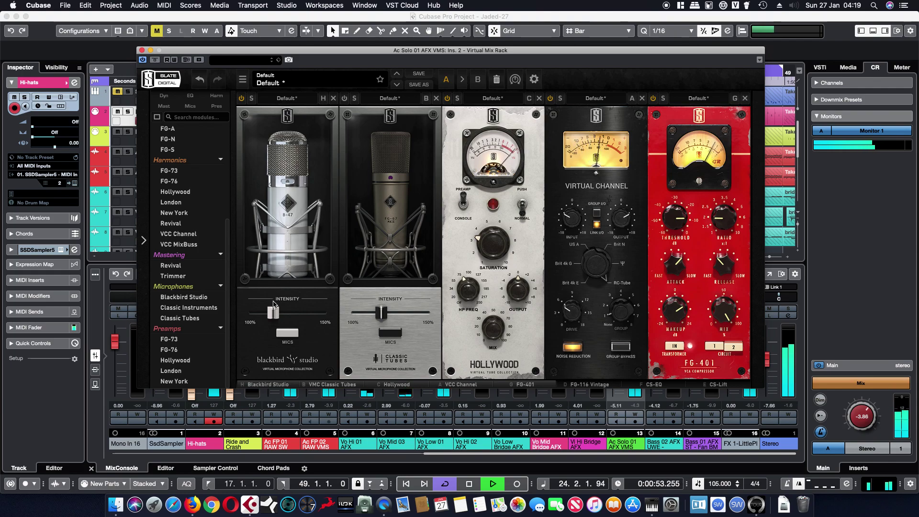
pyautogui.click(287, 236)
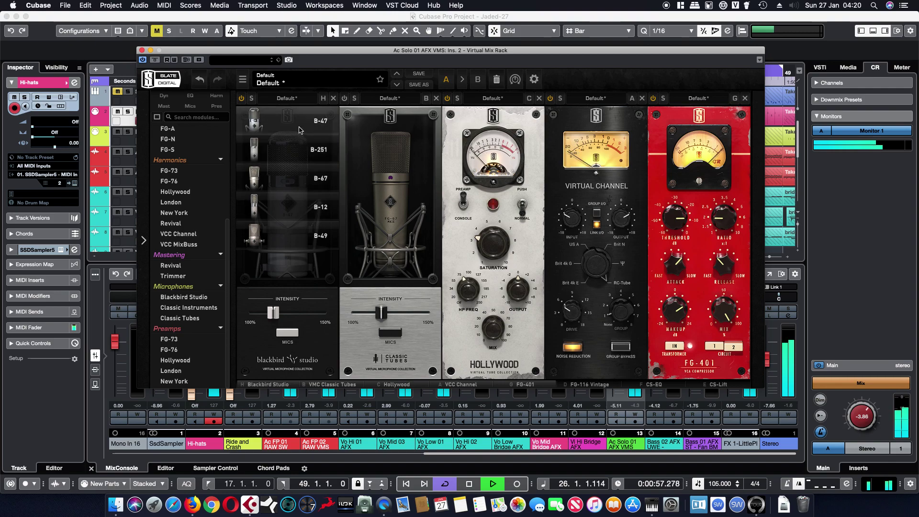
pyautogui.click(301, 178)
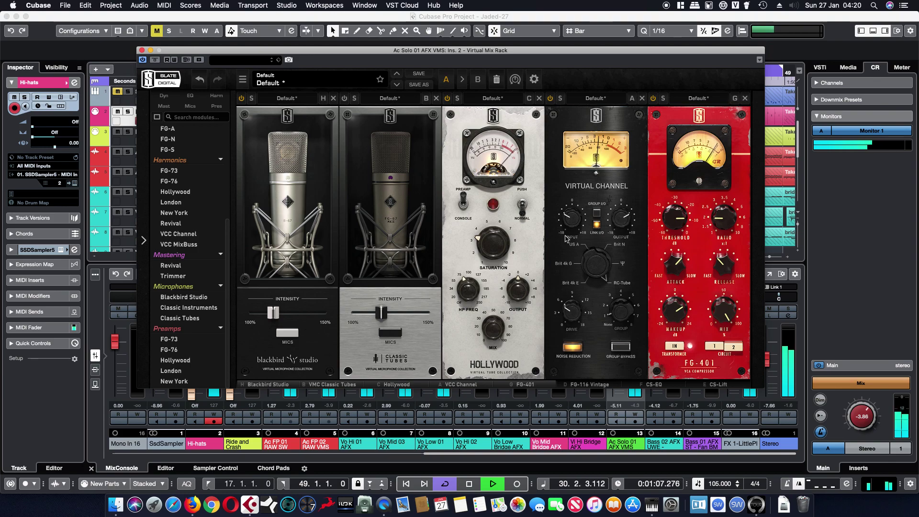
# Slightly adjust the High Lift amount on the Custom Series Lift and check the high-pass frequency of the Custom Series Equalizer.
pyautogui.moveTo(670, 219)
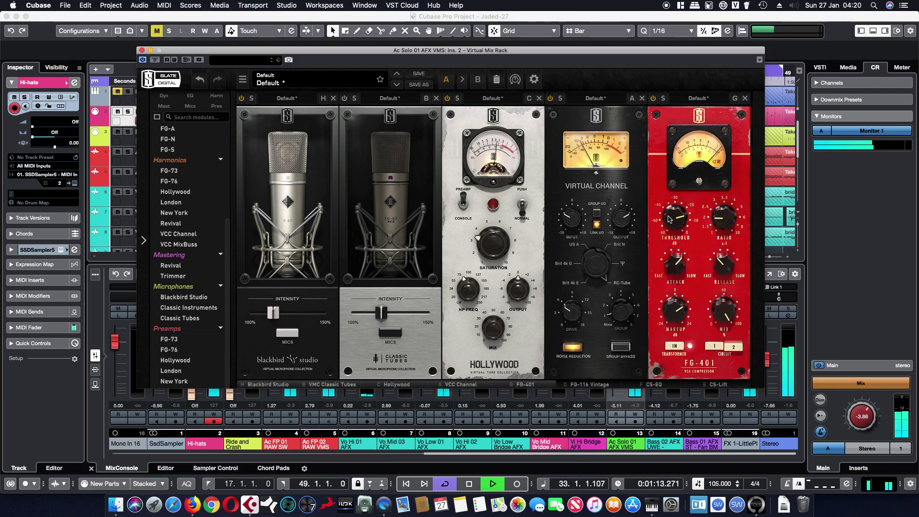
pyautogui.moveTo(497, 245)
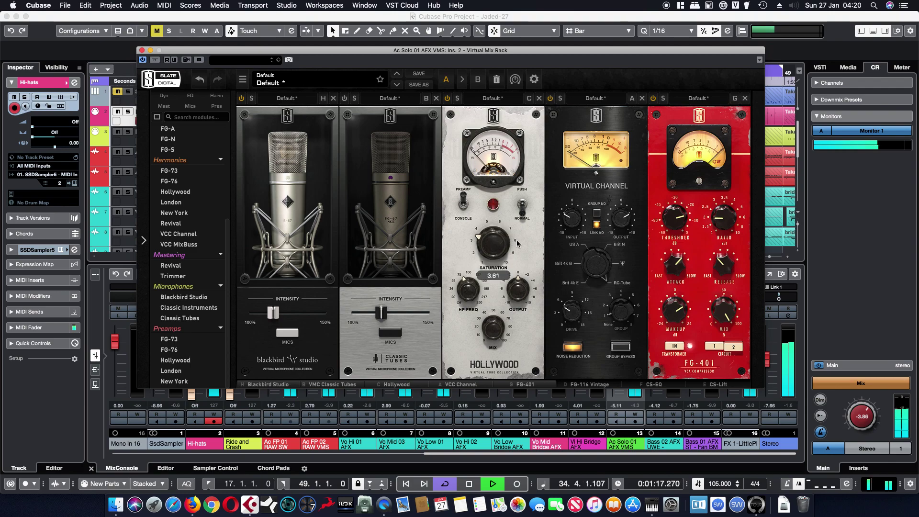
pyautogui.click(723, 385)
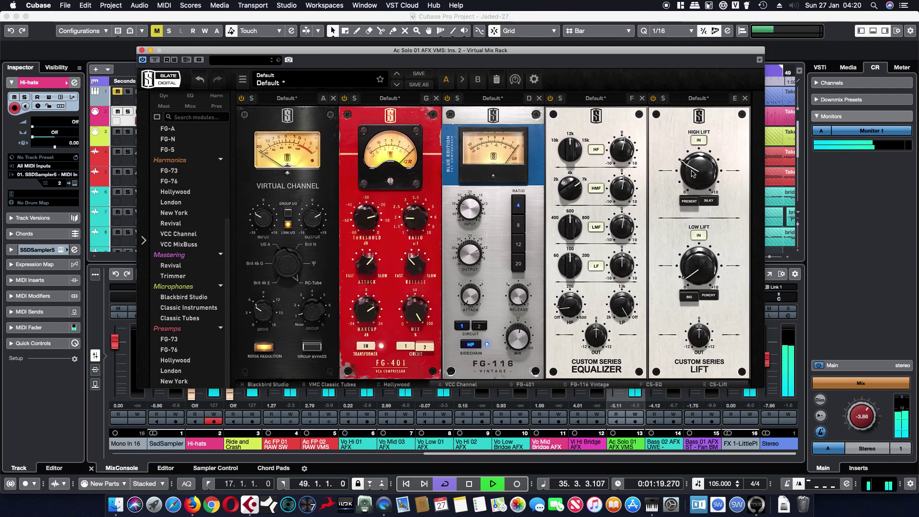
pyautogui.moveTo(695, 181); pyautogui.dragTo(694, 179)
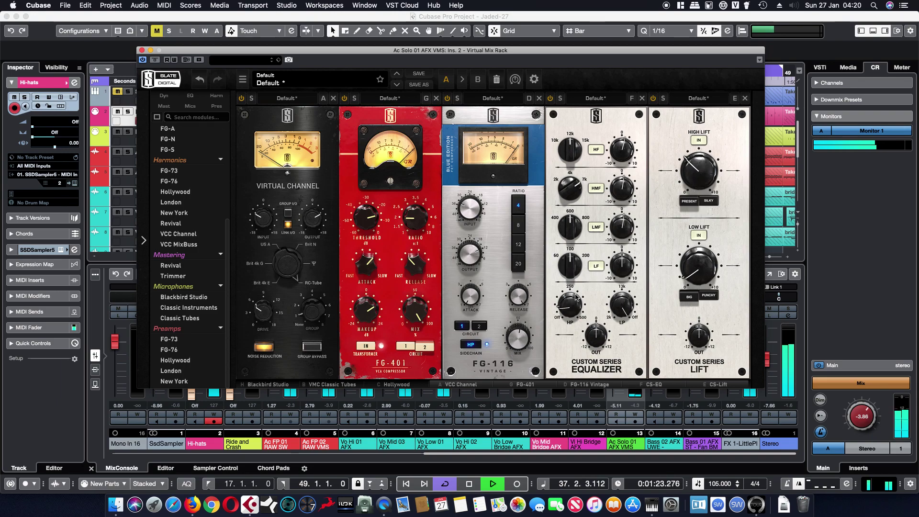
pyautogui.moveTo(576, 306)
pyautogui.scroll(1, 576, 306)
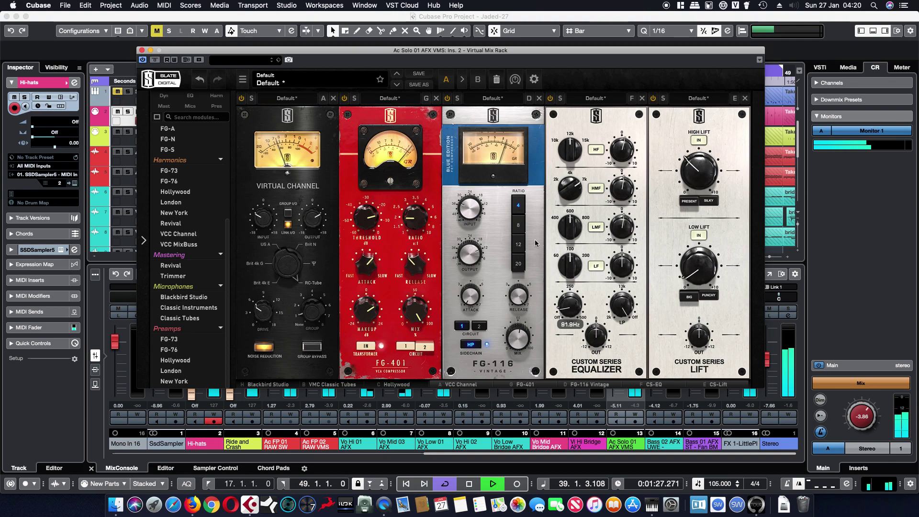
pyautogui.scroll(-3, 567, 309)
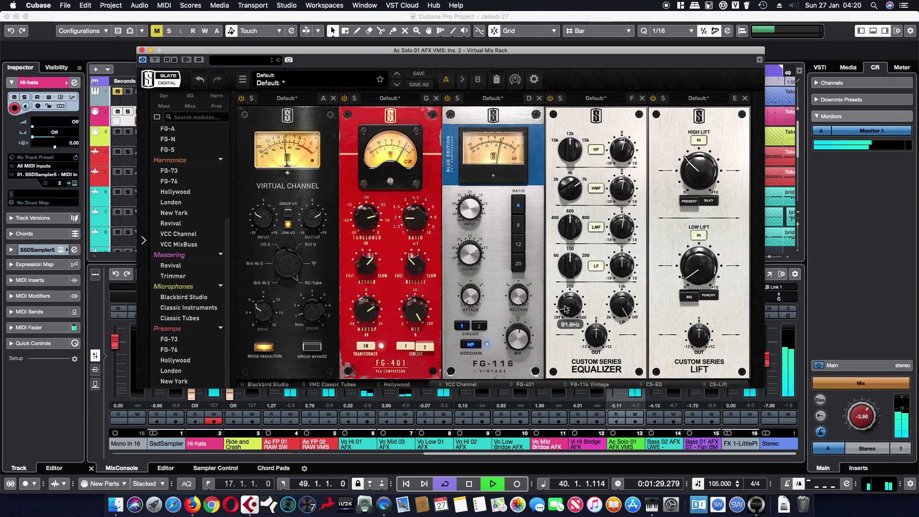
pyautogui.moveTo(464, 211)
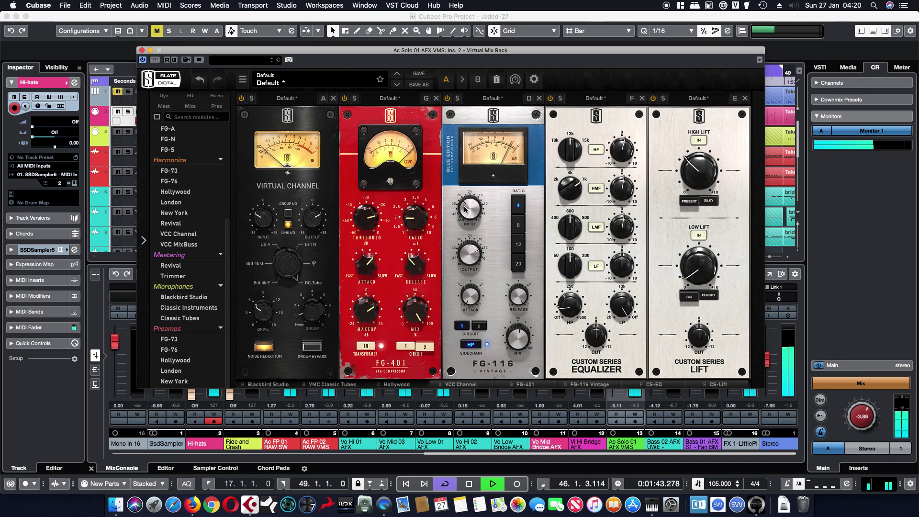
# Return to the Blackbird Studio module and audition the B-251 and B-49 microphones on the solo guitar.
pyautogui.hscroll(-2, 274, 389)
pyautogui.click(275, 387)
pyautogui.click(286, 234)
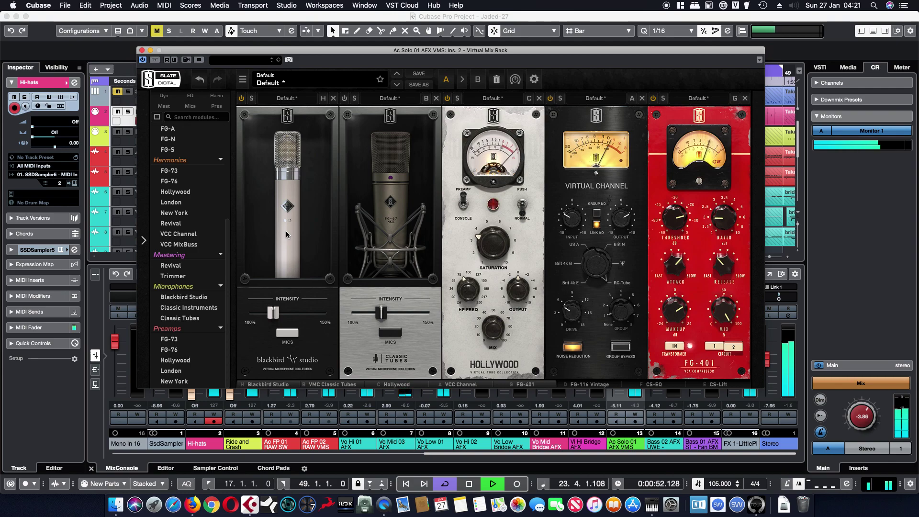
pyautogui.moveTo(568, 227)
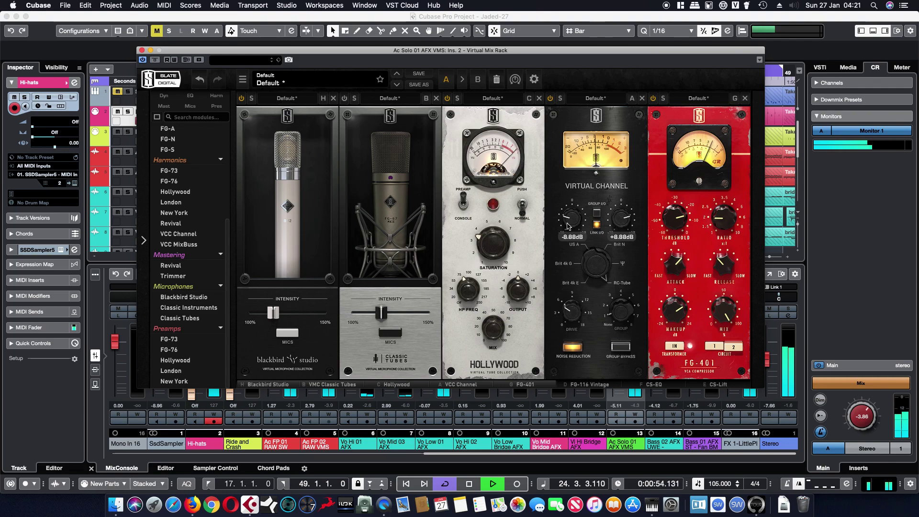
pyautogui.click(294, 226)
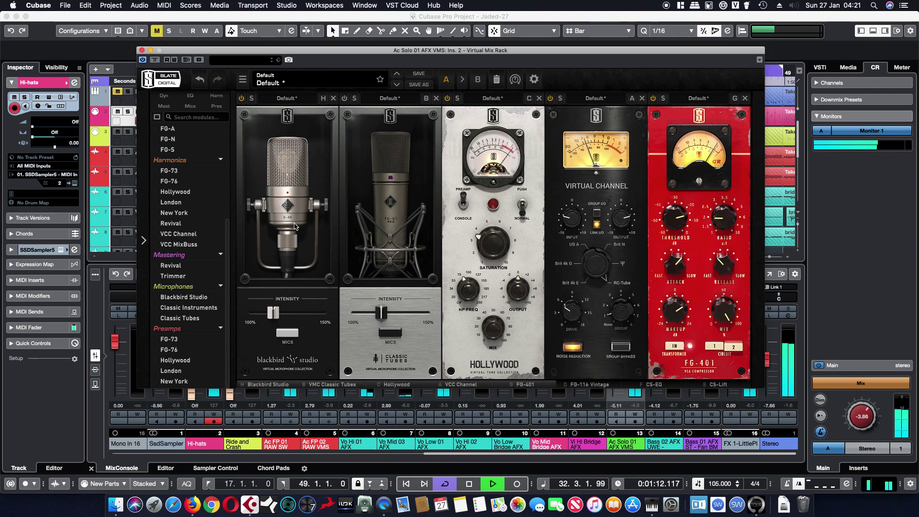
# Move the plug-in window lower, put away the channel settings, and change the Blackbird Studio microphone to B-47.
pyautogui.moveTo(469, 56); pyautogui.dragTo(499, 106)
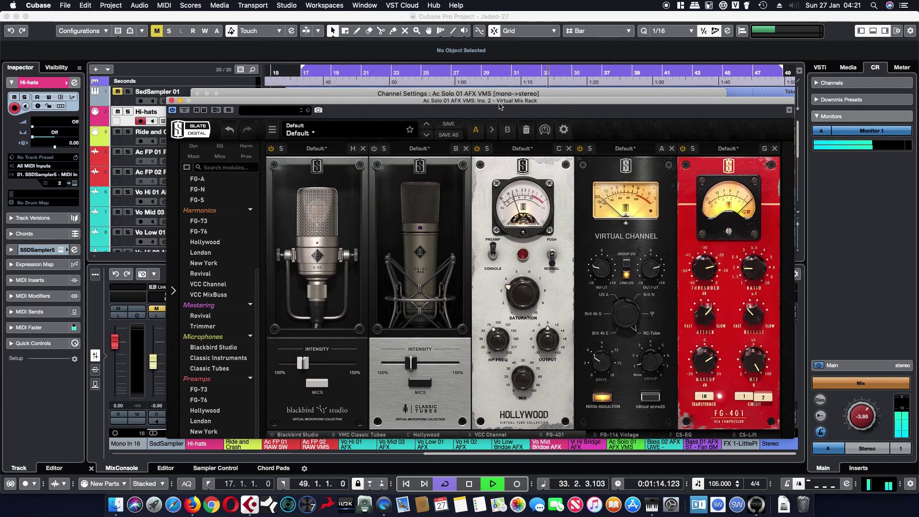
pyautogui.click(483, 81)
pyautogui.click(308, 242)
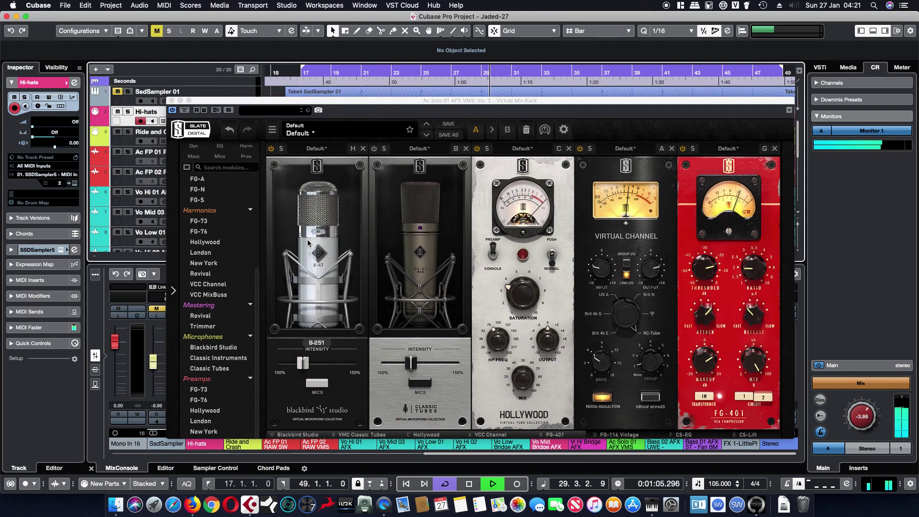
# Switch the Blackbird Studio microphone on the solo guitar to B-251 and close the plug-in window.
pyautogui.click(309, 242)
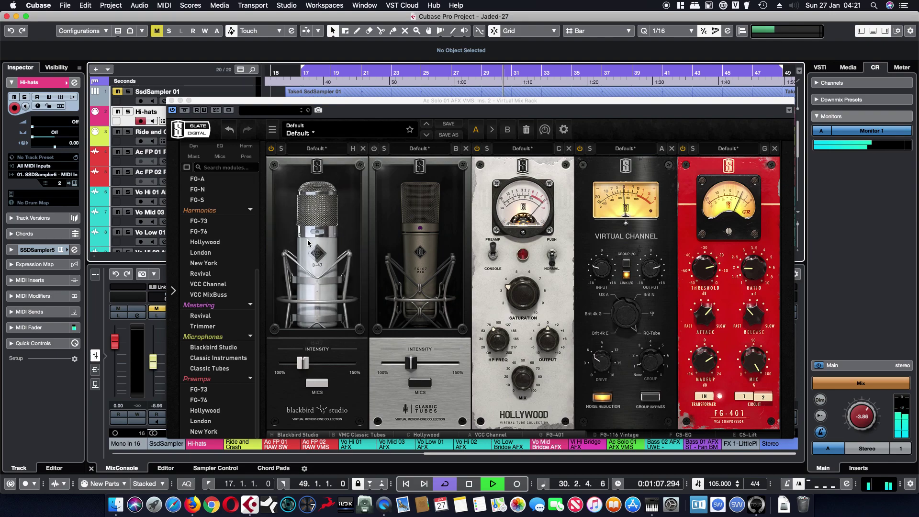
pyautogui.click(309, 243)
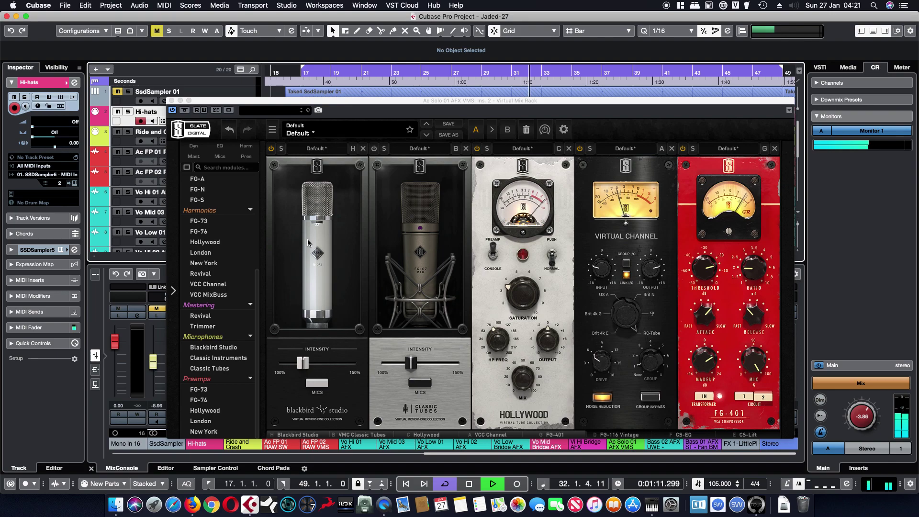
pyautogui.click(172, 101)
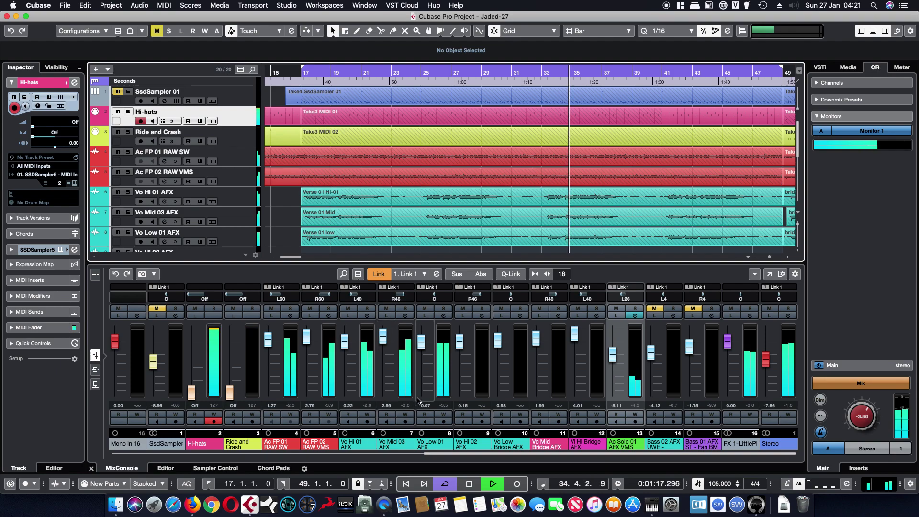
# Audition Vo Hi 01, Vo Mid 03 and Vo Low 01 soloed together, and return to the full mix.
pyautogui.click(370, 309)
pyautogui.click(406, 308)
pyautogui.click(446, 310)
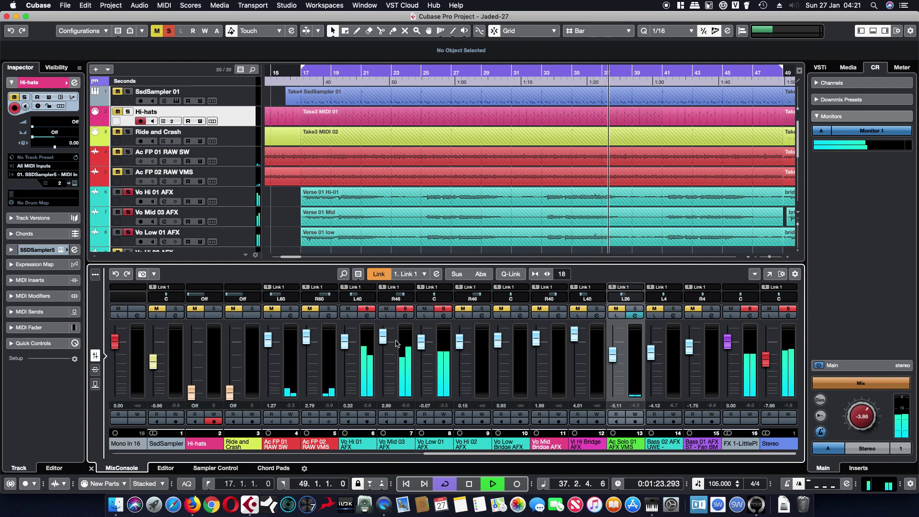
pyautogui.click(368, 309)
pyautogui.click(406, 309)
pyautogui.click(444, 309)
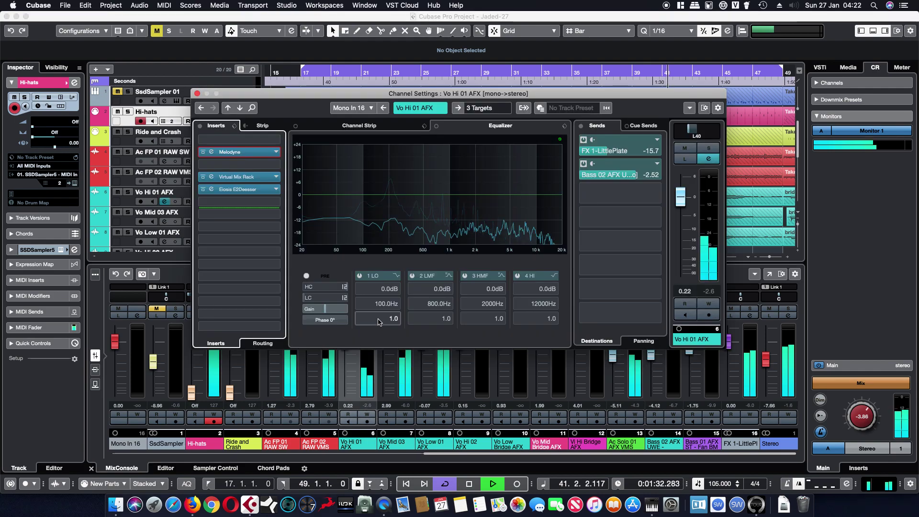
# In the Virtual Mix Rack on Vo Hi 01 AFX, add Blackbird Studio as the first module and bypass Classic Tubes.
pyautogui.click(367, 316)
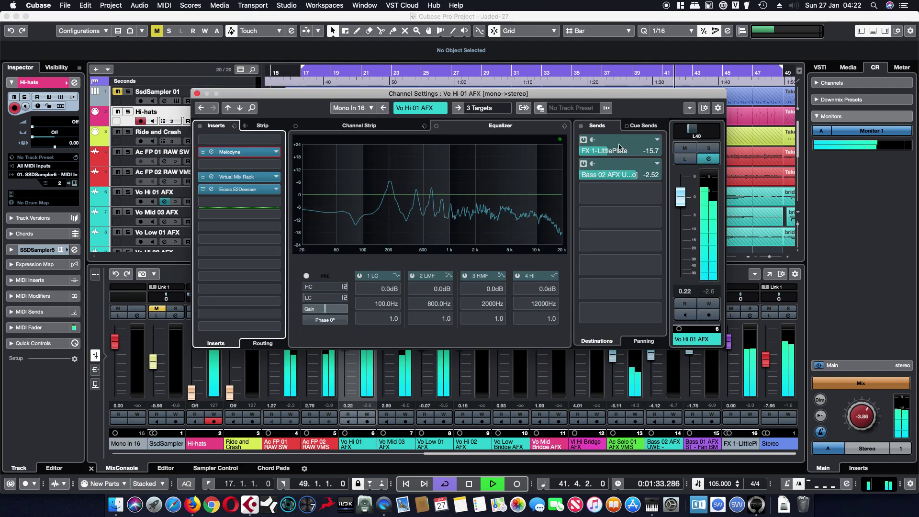
pyautogui.click(240, 178)
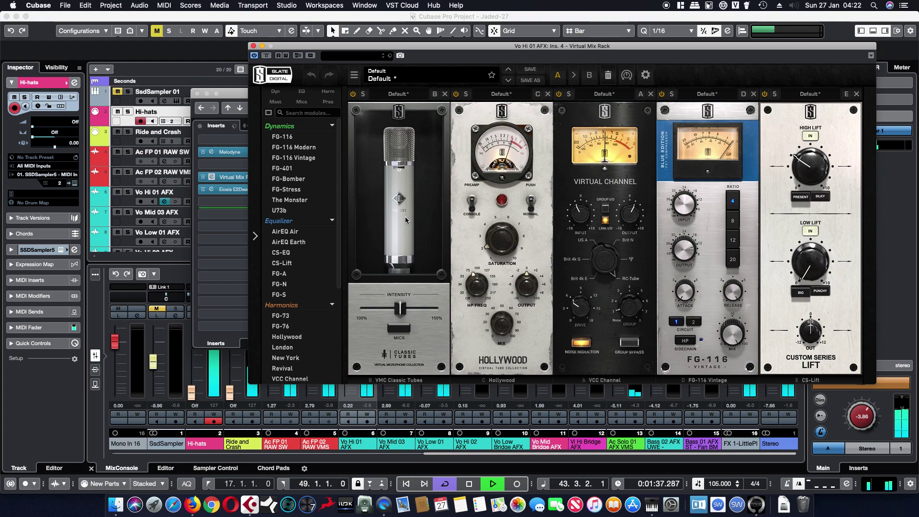
pyautogui.moveTo(401, 308)
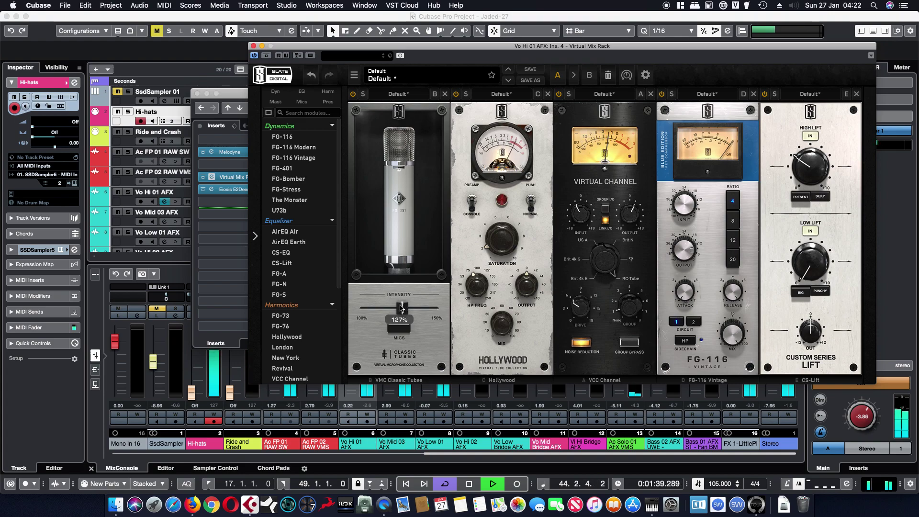
pyautogui.scroll(-5, 306, 330)
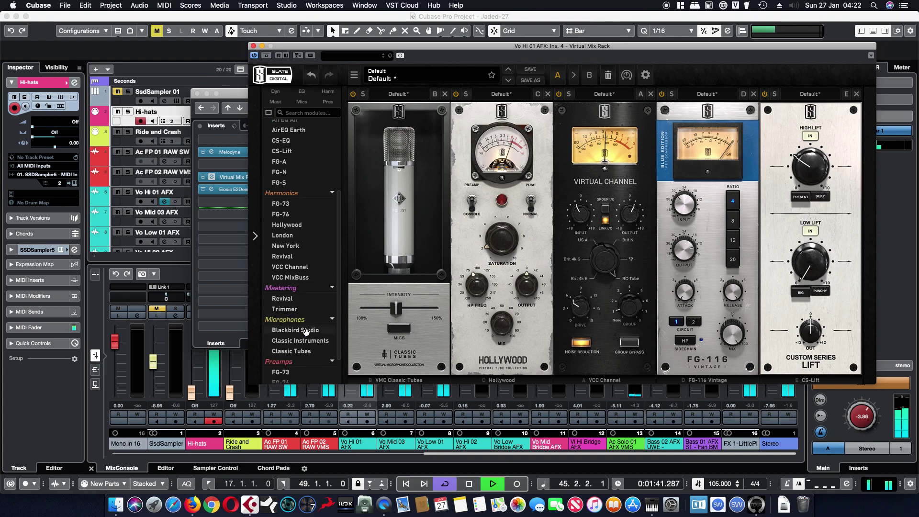
pyautogui.moveTo(298, 330); pyautogui.dragTo(369, 216)
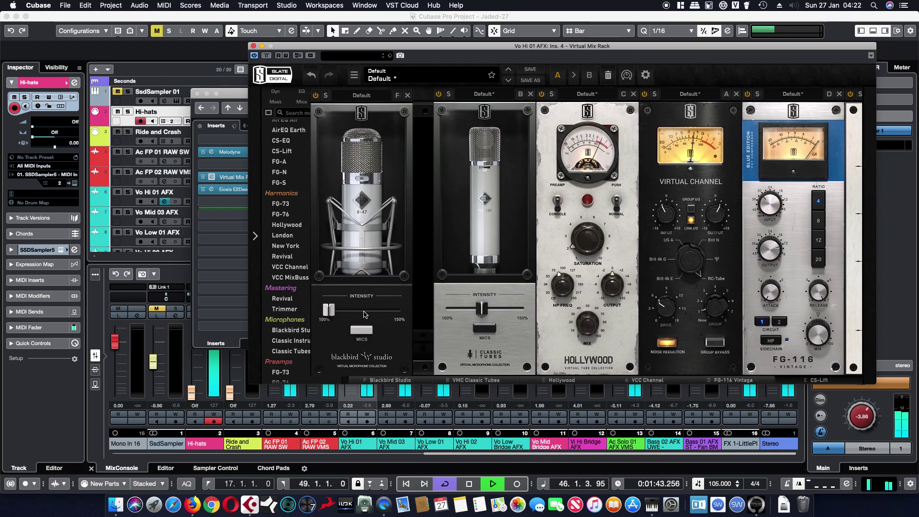
pyautogui.click(457, 94)
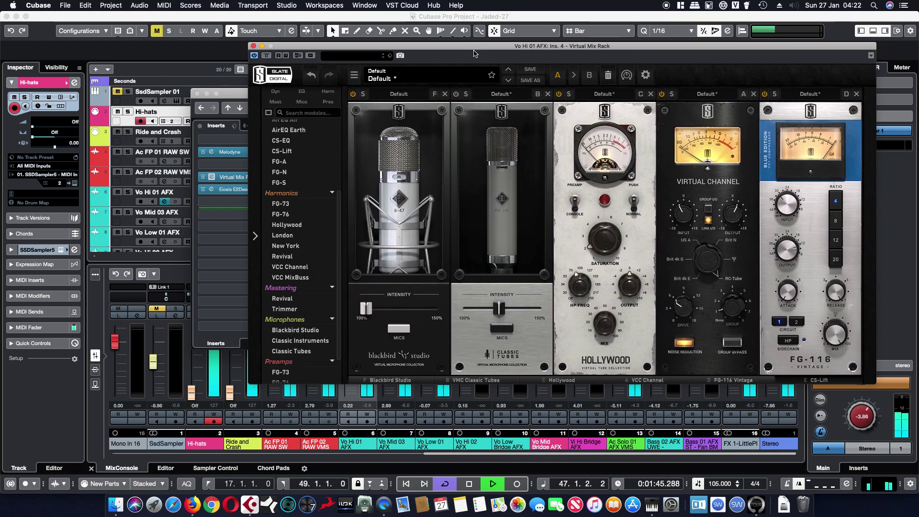
# Raise the Blackbird Studio intensity on Vo Hi 01 somewhat above 100%, and close the plug-in and channel settings.
pyautogui.moveTo(475, 55); pyautogui.dragTo(415, 92)
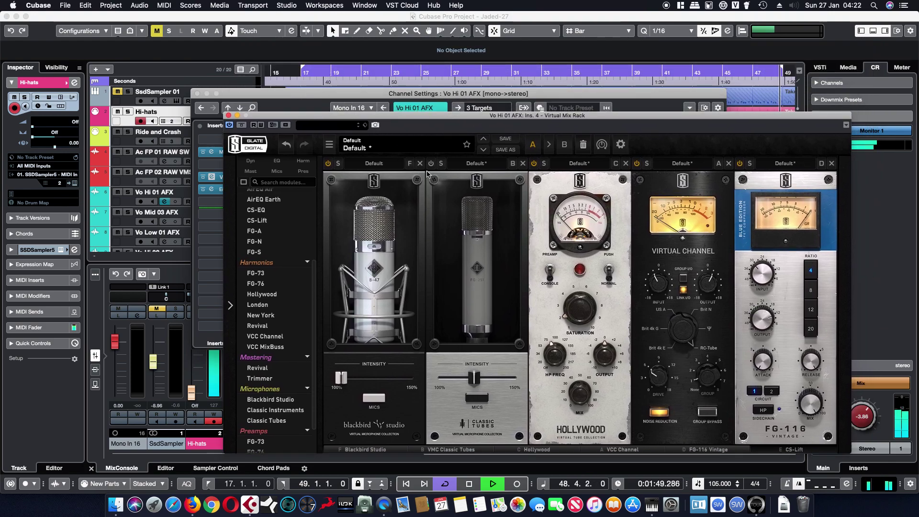
pyautogui.moveTo(341, 378); pyautogui.dragTo(357, 380)
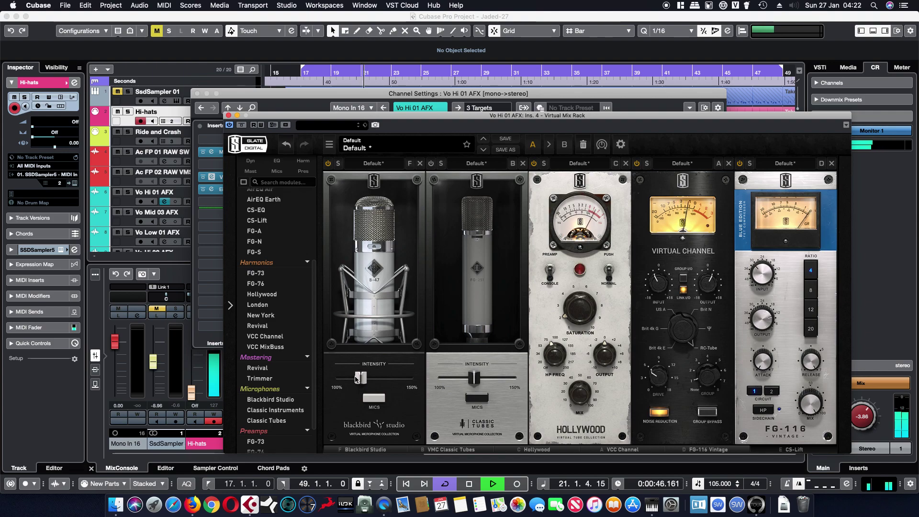
pyautogui.click(229, 115)
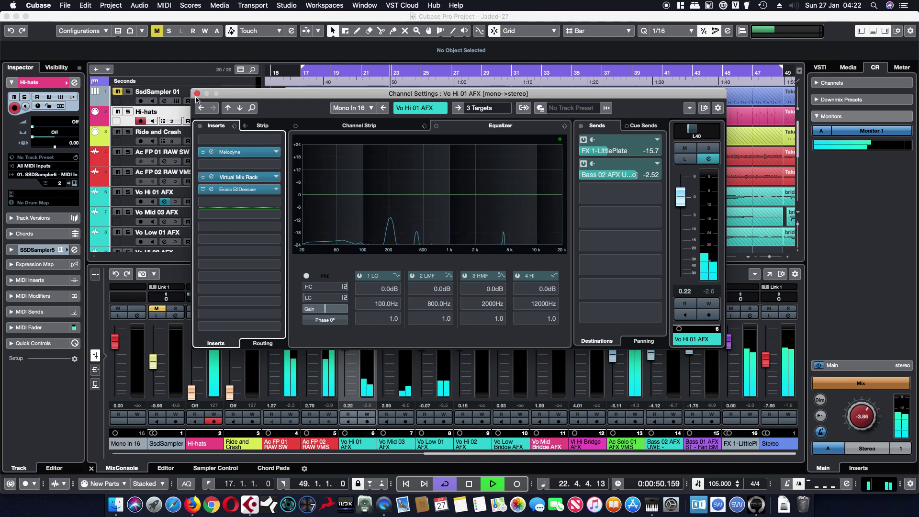
pyautogui.press('super+w')
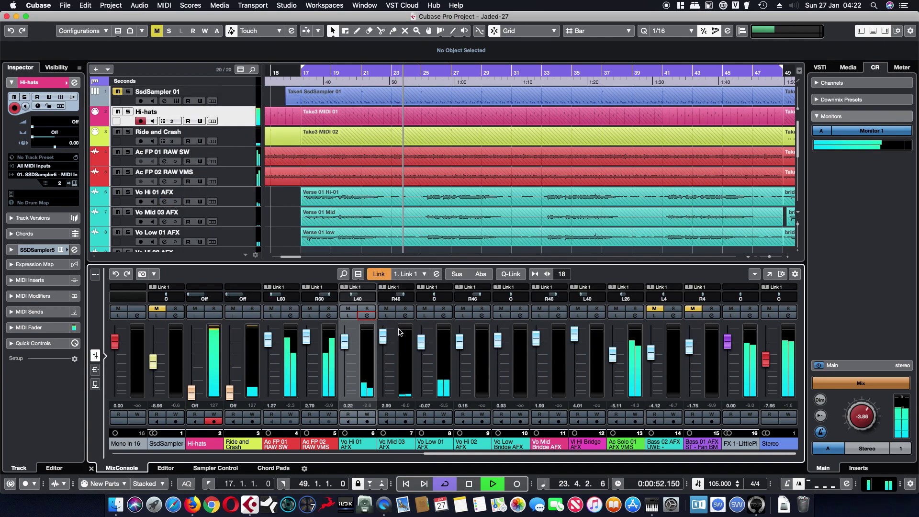
# In the Virtual Mix Rack on Vo Mid 03 AFX, bypass Classic Tubes and add Blackbird Studio in front at 118% intensity.
pyautogui.click(405, 316)
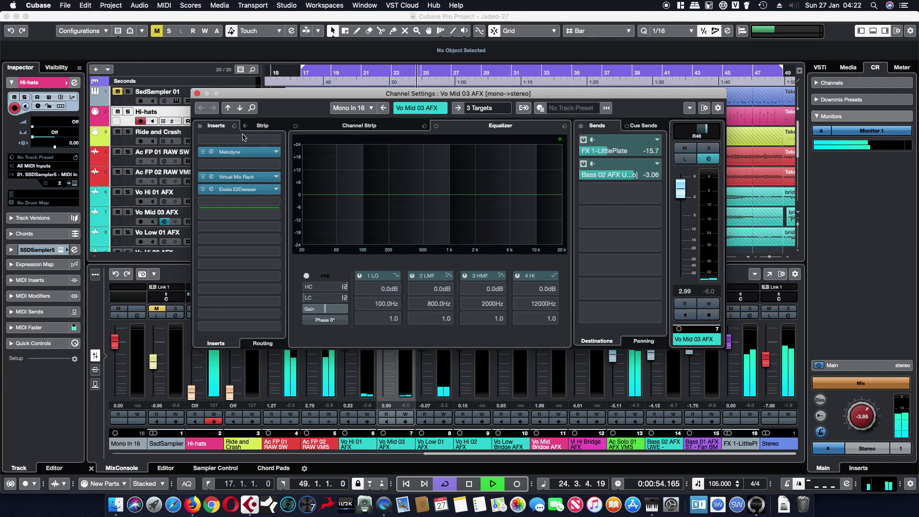
pyautogui.click(236, 177)
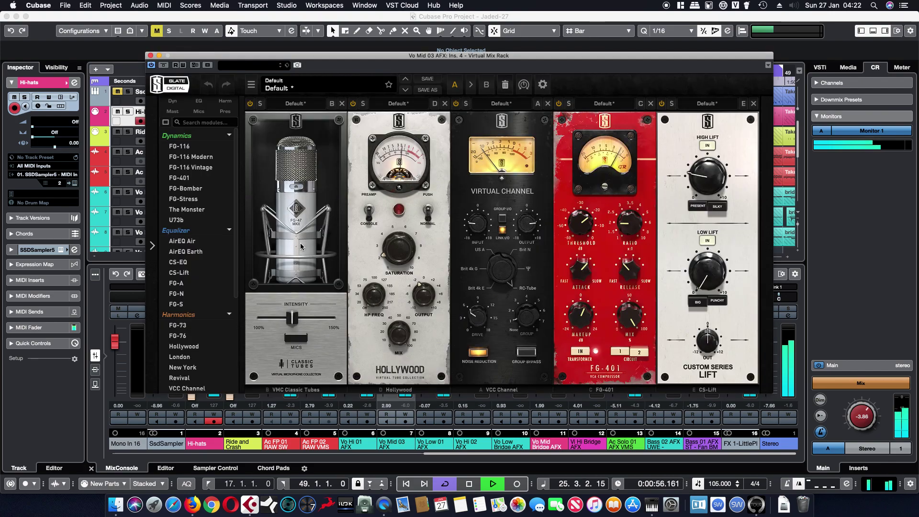
pyautogui.click(251, 104)
pyautogui.scroll(-5, 201, 335)
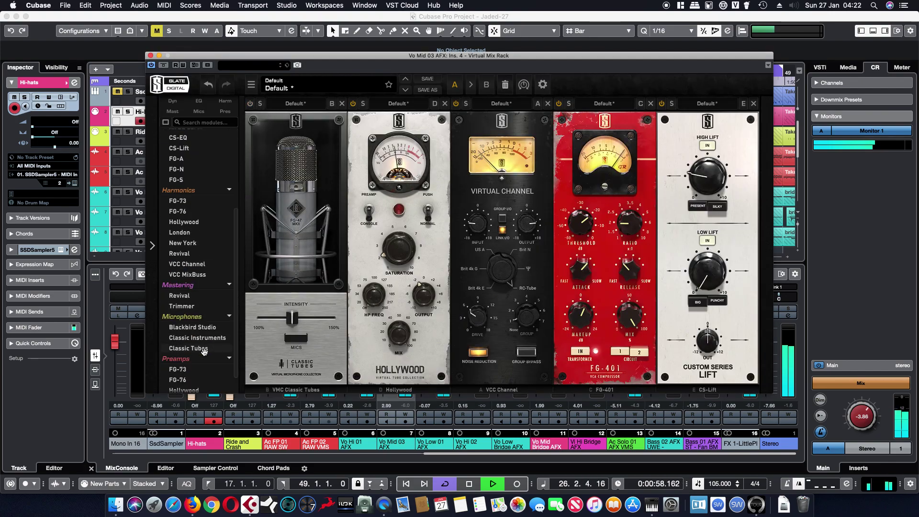
pyautogui.moveTo(234, 320); pyautogui.dragTo(263, 319)
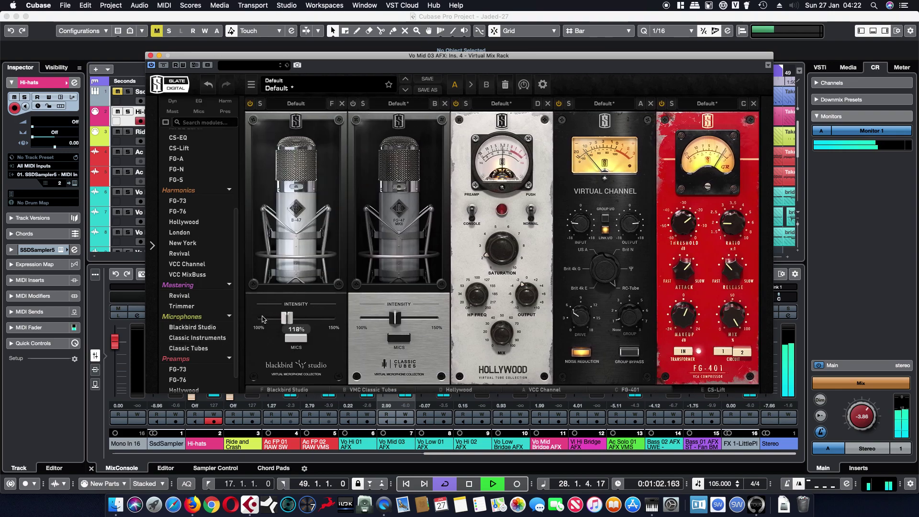
# Audition the Blackbird Studio microphones on Vo Mid 03, settle on B-251, and close the plug-in and channel settings.
pyautogui.click(294, 245)
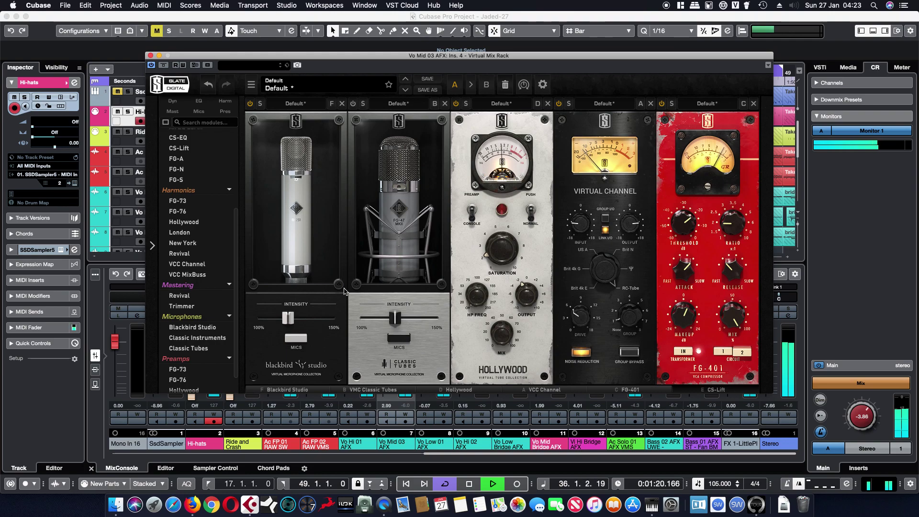
pyautogui.click(283, 228)
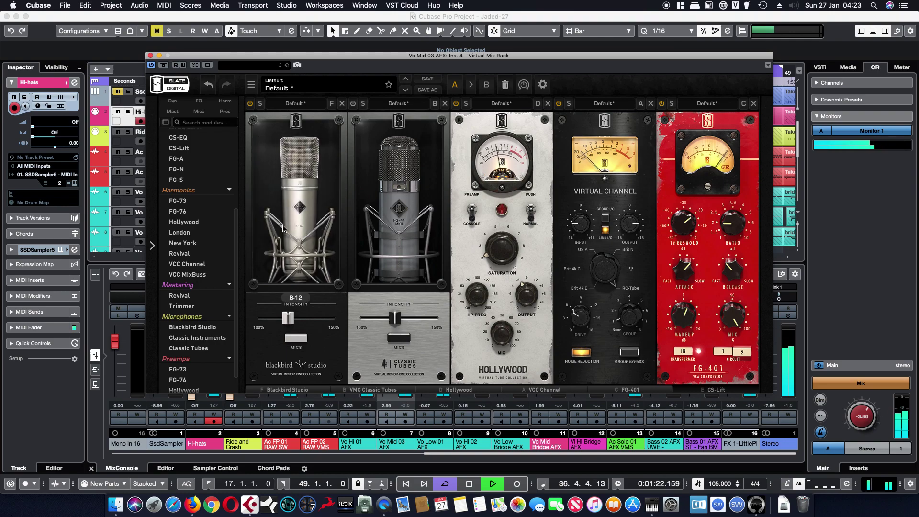
pyautogui.click(286, 232)
pyautogui.click(287, 233)
pyautogui.click(288, 233)
pyautogui.click(289, 235)
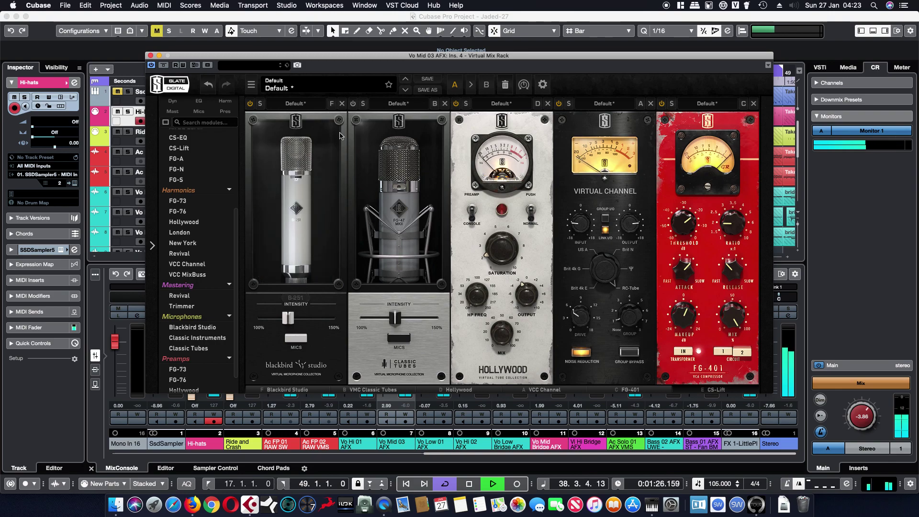
pyautogui.click(150, 56)
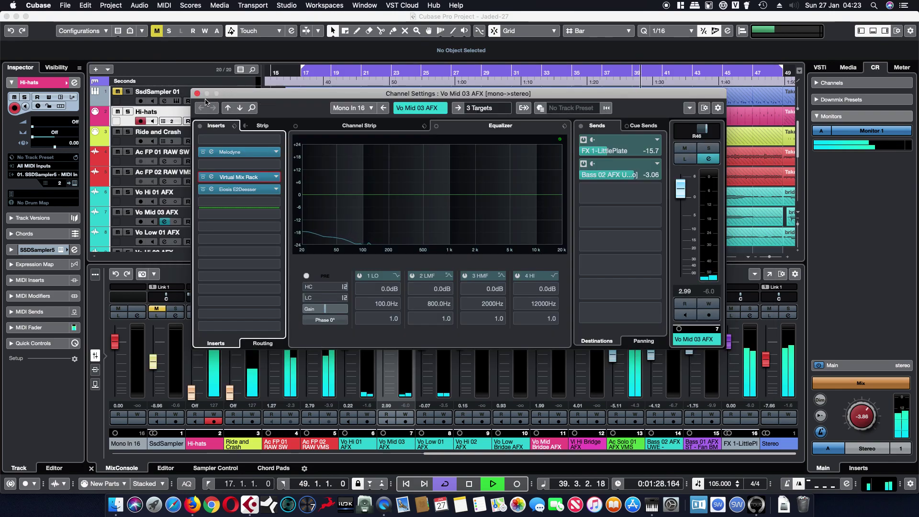
pyautogui.click(218, 137)
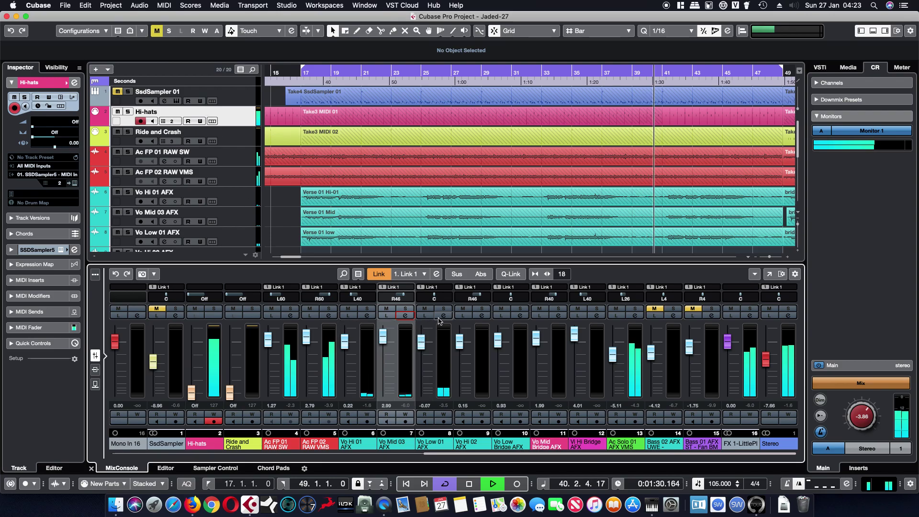
# In the Virtual Mix Rack on Vo Low 01 AFX, bypass Classic Tubes and add Blackbird Studio in front at 115% intensity.
pyautogui.click(444, 316)
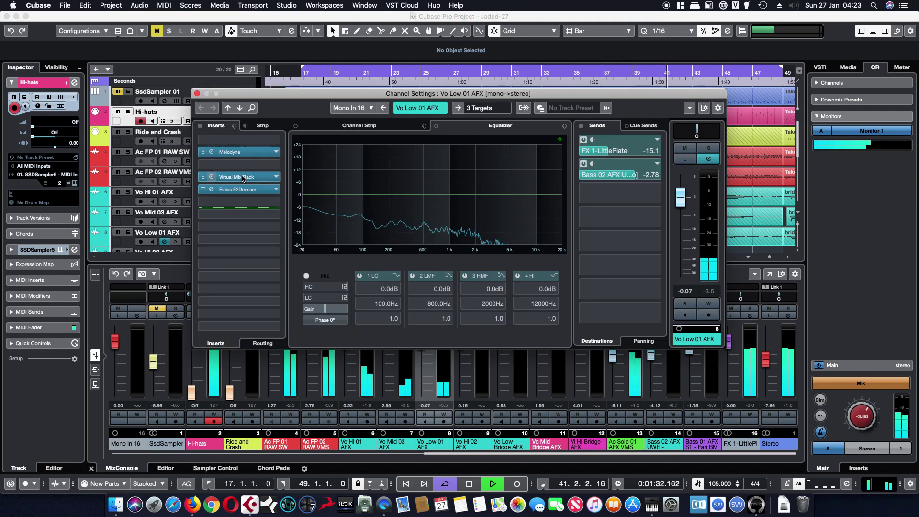
pyautogui.click(212, 177)
pyautogui.click(302, 95)
pyautogui.scroll(-5, 245, 320)
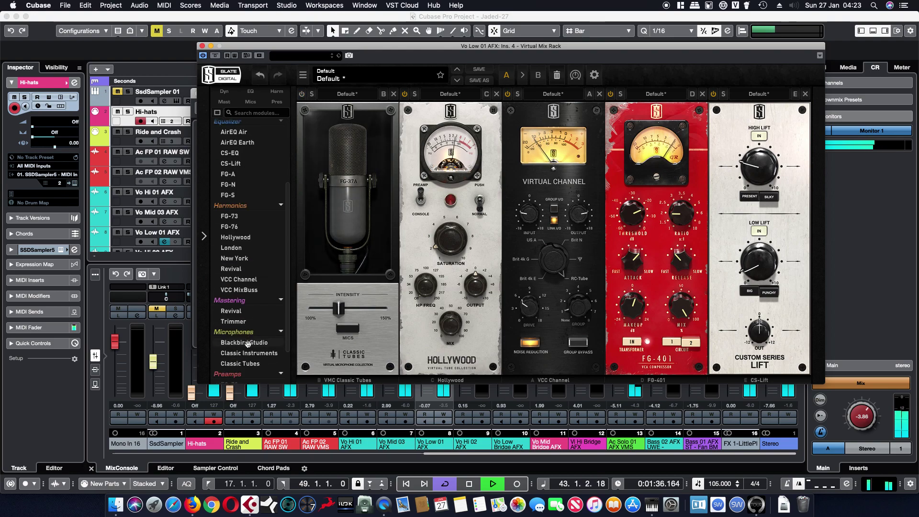
pyautogui.moveTo(248, 343); pyautogui.dragTo(330, 324)
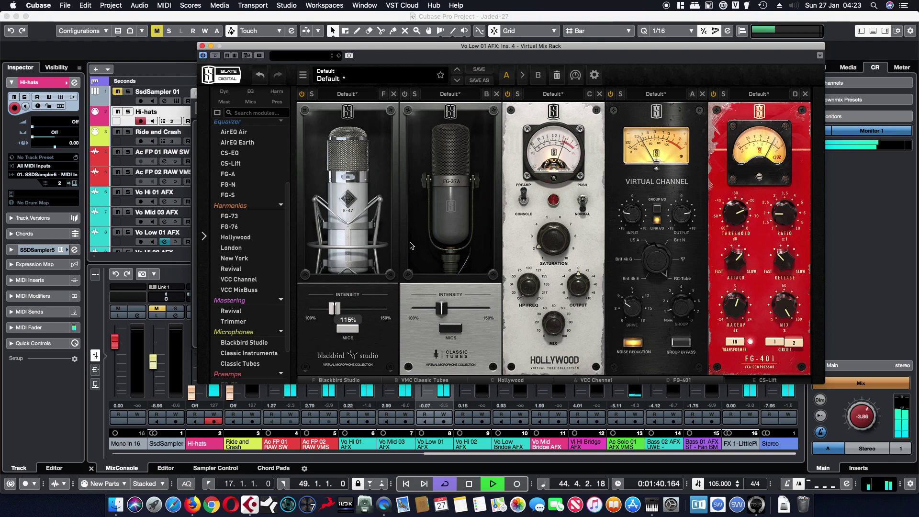
# Switch the Blackbird Studio microphone on Vo Low 01 to the silver tapered model in a spider shock mount, and close the channel's windows.
pyautogui.click(376, 242)
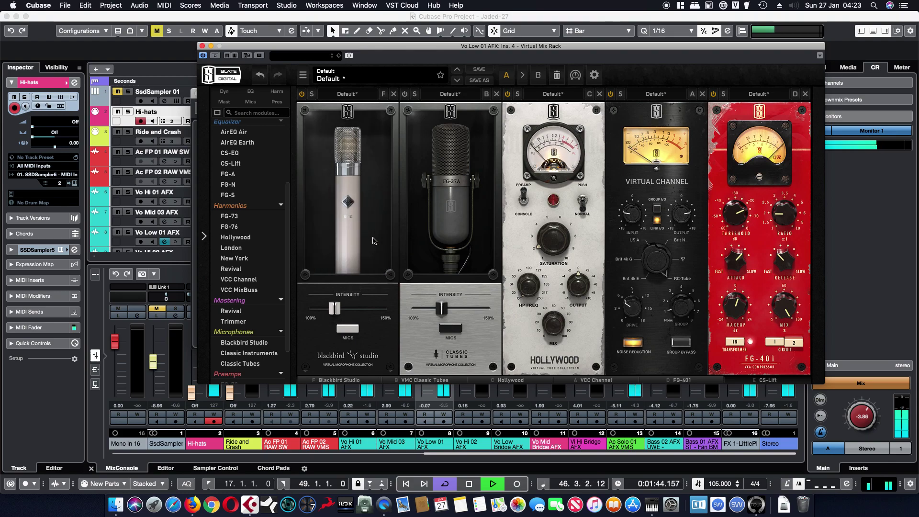
pyautogui.click(374, 240)
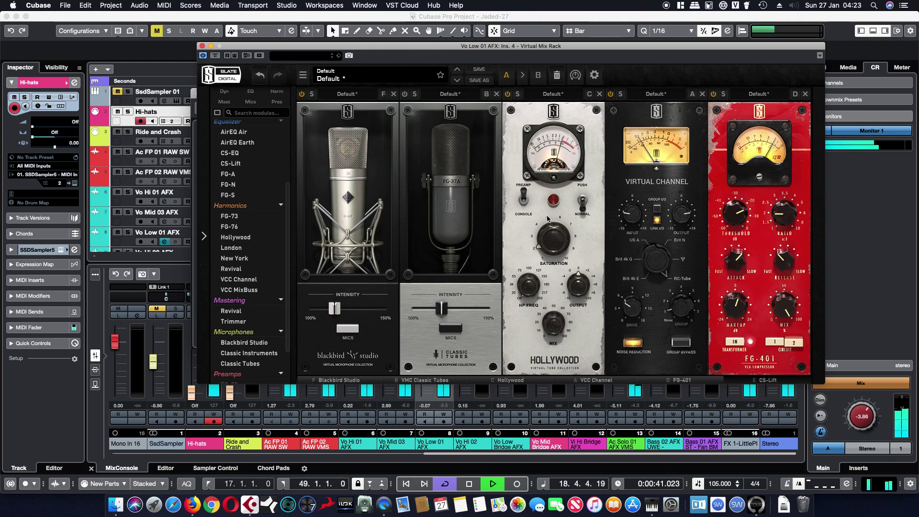
pyautogui.moveTo(635, 215)
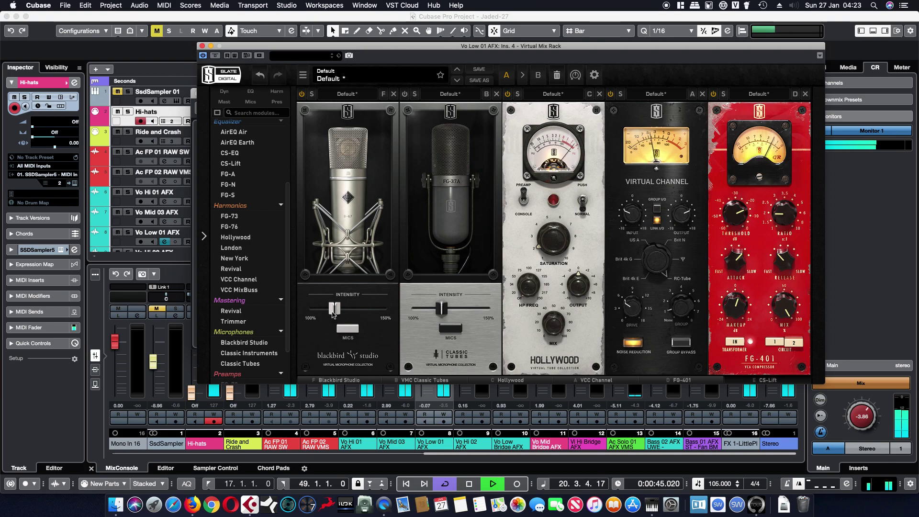
pyautogui.click(202, 45)
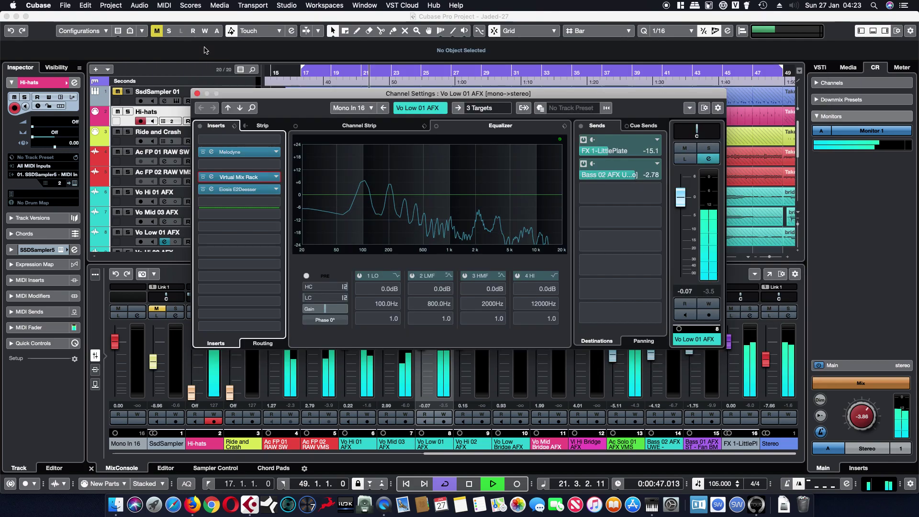
pyautogui.click(197, 94)
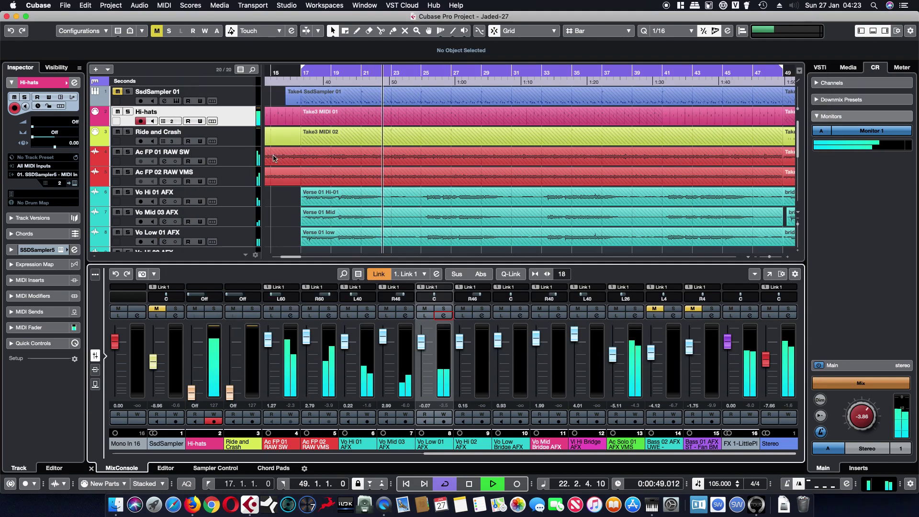
# Set the levels of Vo Low 01 and Vo Hi 01 to 0.72 and pan Vo Hi 01 closer to the centre.
pyautogui.moveTo(421, 349); pyautogui.dragTo(421, 348)
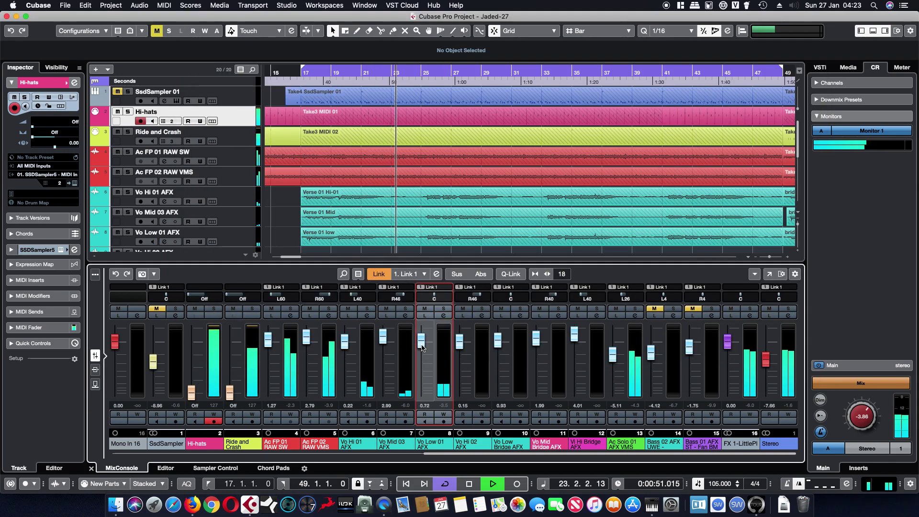
pyautogui.click(352, 353)
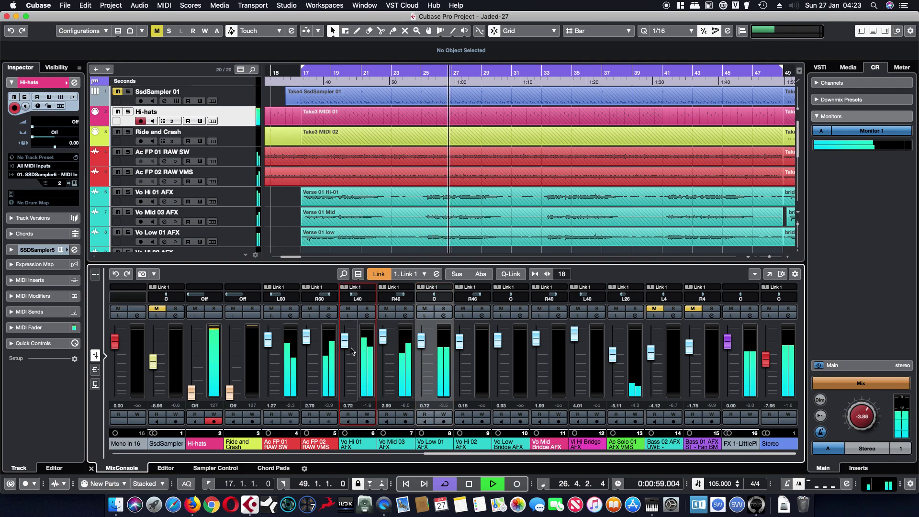
pyautogui.scroll(6, 362, 301)
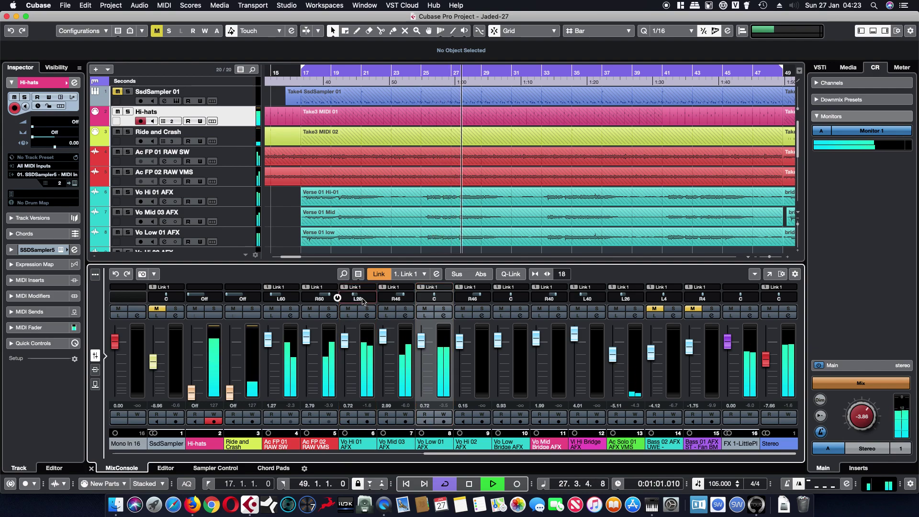
# Pan Vo Mid 03 AFX to R34 and set the FX 1-LittlePlate send on Vo Hi 01 AFX to -12.8.
pyautogui.scroll(-6, 409, 301)
pyautogui.scroll(6, 410, 301)
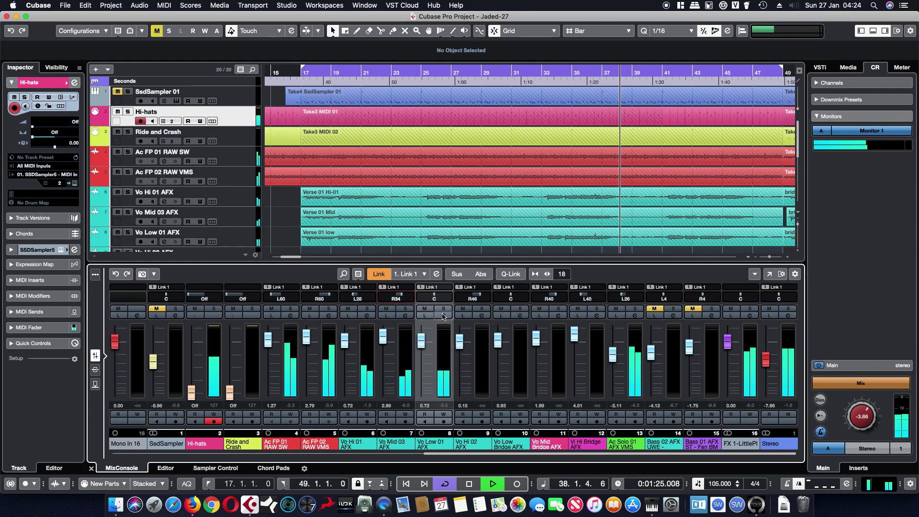
pyautogui.click(367, 315)
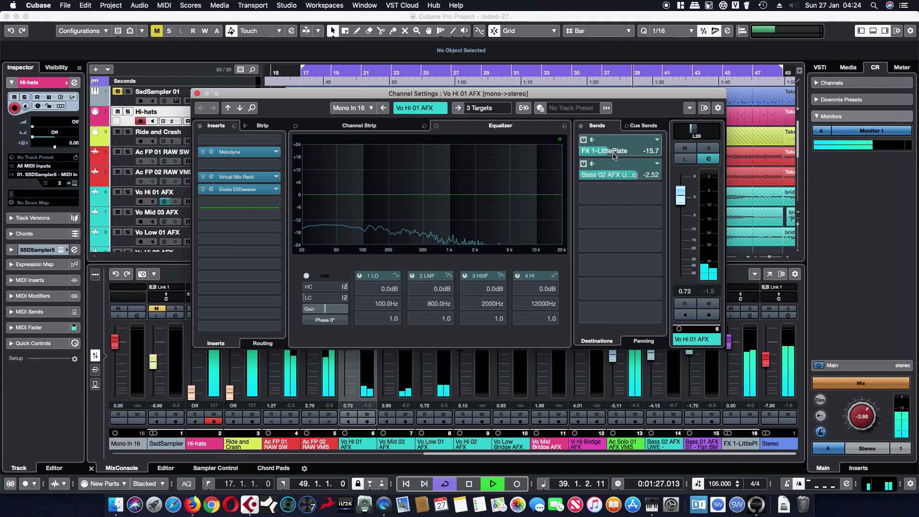
pyautogui.moveTo(615, 156); pyautogui.dragTo(622, 156)
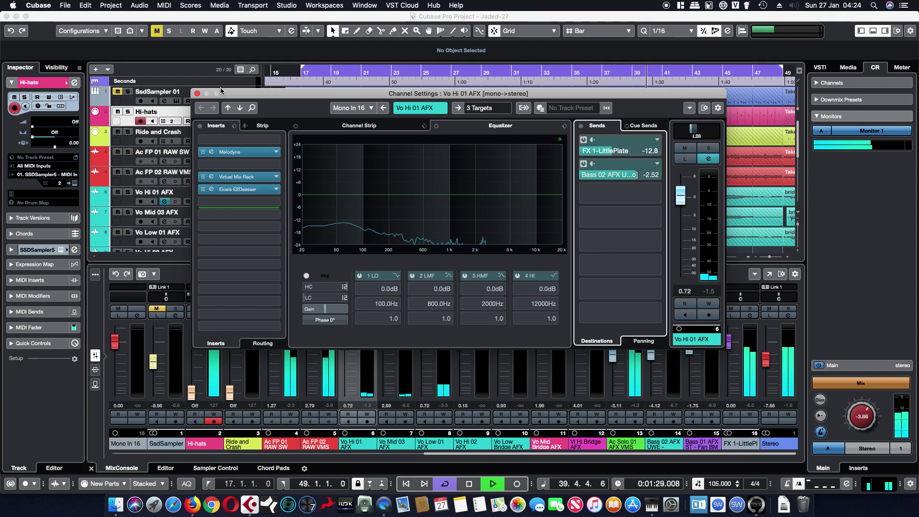
pyautogui.click(197, 94)
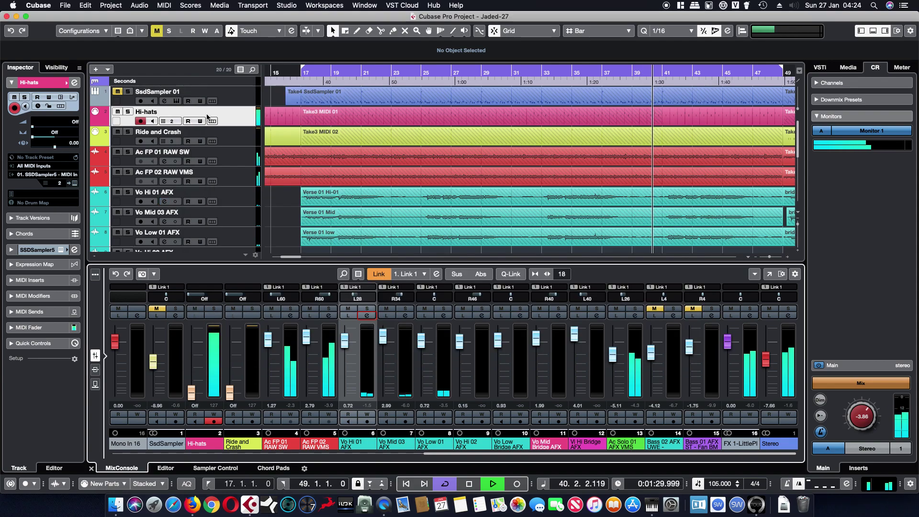
# Set the FX 1-LittlePlate send to -10.3 on Vo Mid 03 AFX and to -12.3 on Vo Low 01 AFX.
pyautogui.click(406, 315)
pyautogui.click(617, 154)
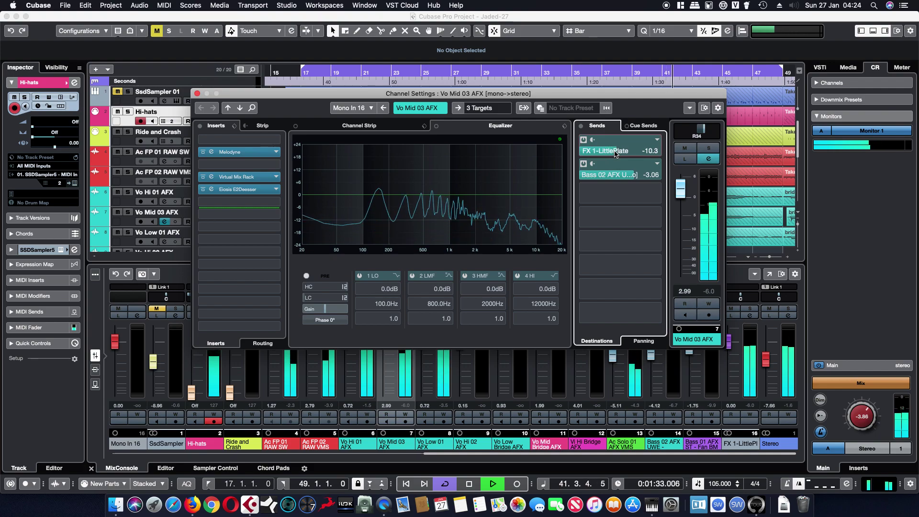
pyautogui.click(405, 316)
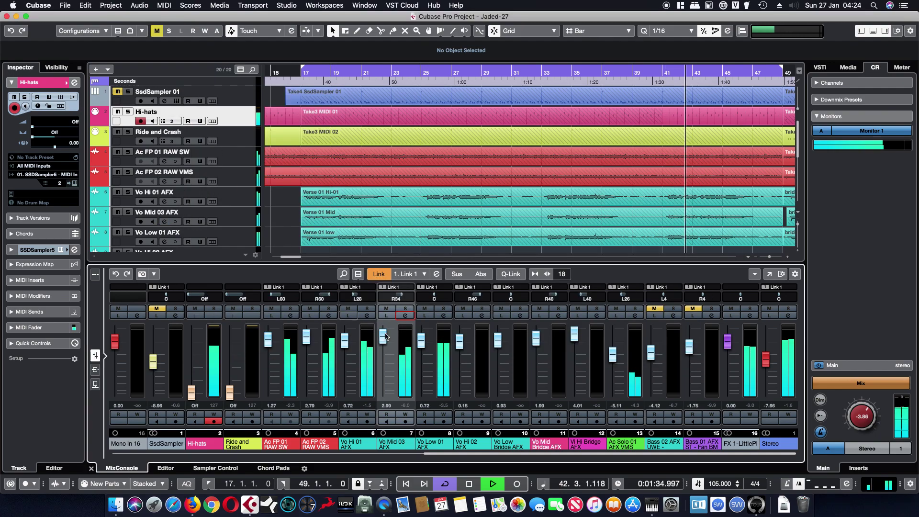
pyautogui.click(443, 316)
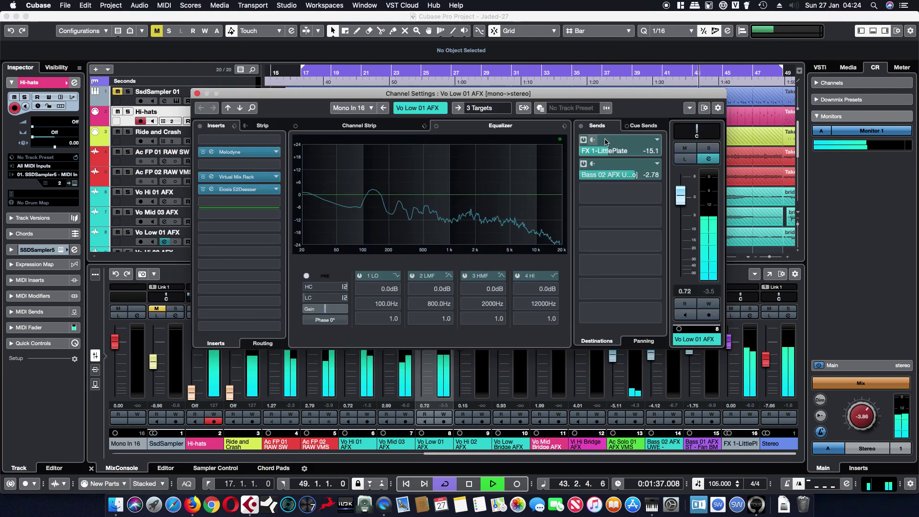
pyautogui.moveTo(606, 151); pyautogui.dragTo(613, 151)
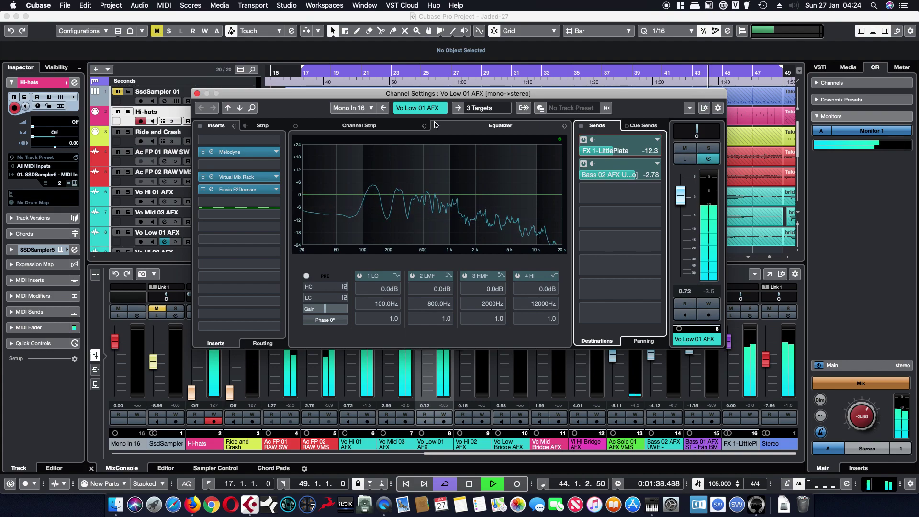
pyautogui.click(196, 94)
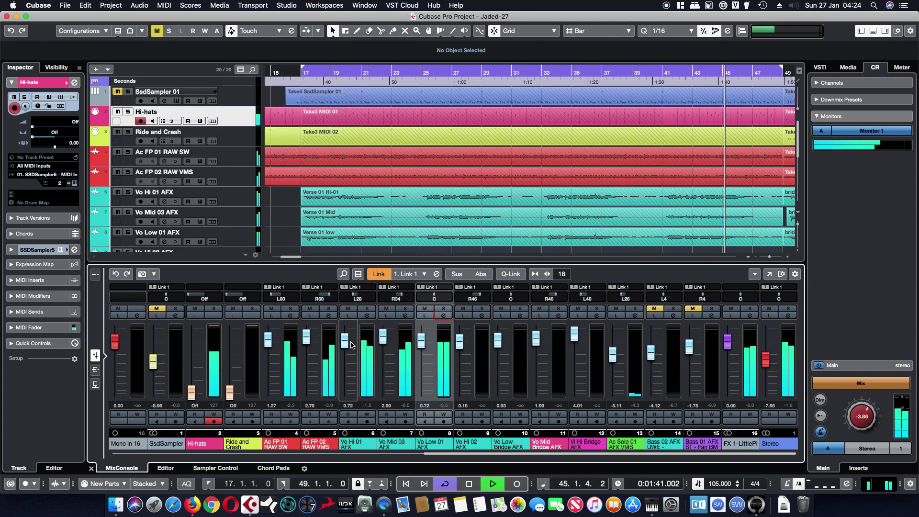
# Lower Vo Hi 01 AFX to 0.44 and set the FX 1-LittlePlate send on Ac Solo 01 AFX VMS to -7.46.
pyautogui.moveTo(352, 345); pyautogui.dragTo(351, 348)
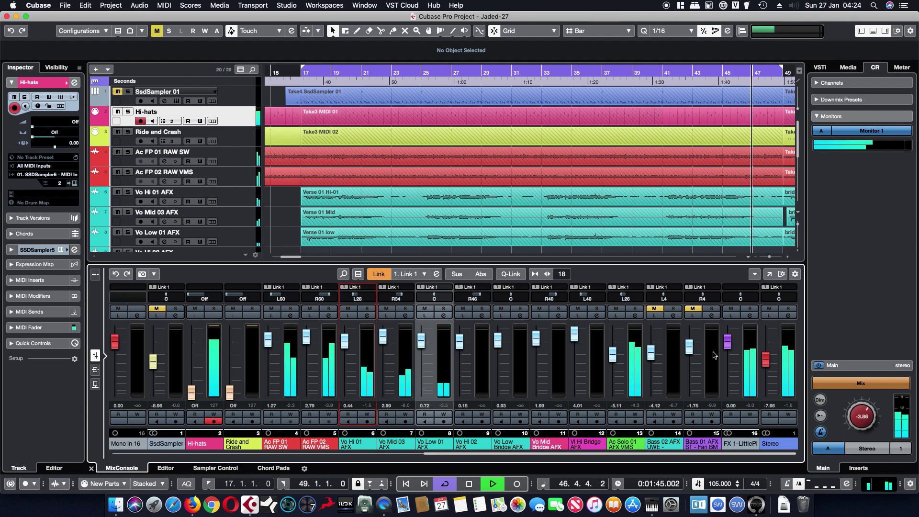
pyautogui.click(635, 316)
pyautogui.moveTo(617, 154); pyautogui.dragTo(623, 154)
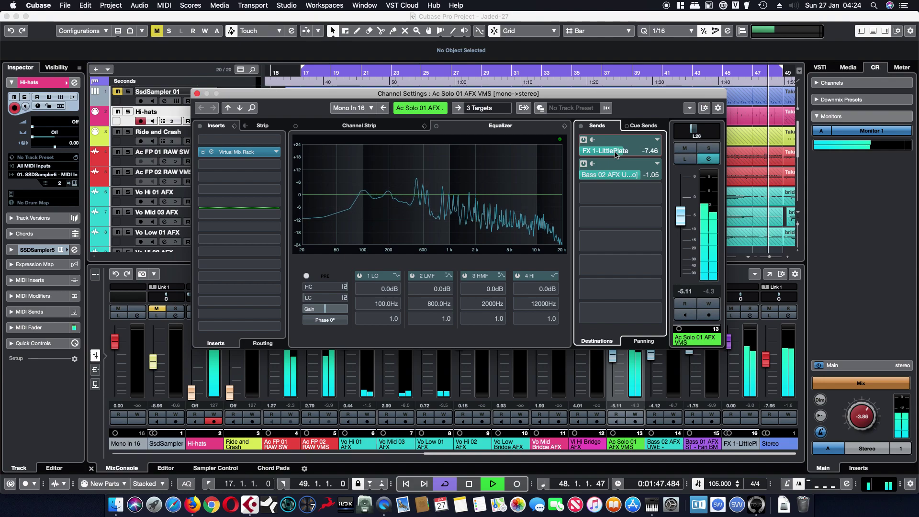
pyautogui.click(197, 94)
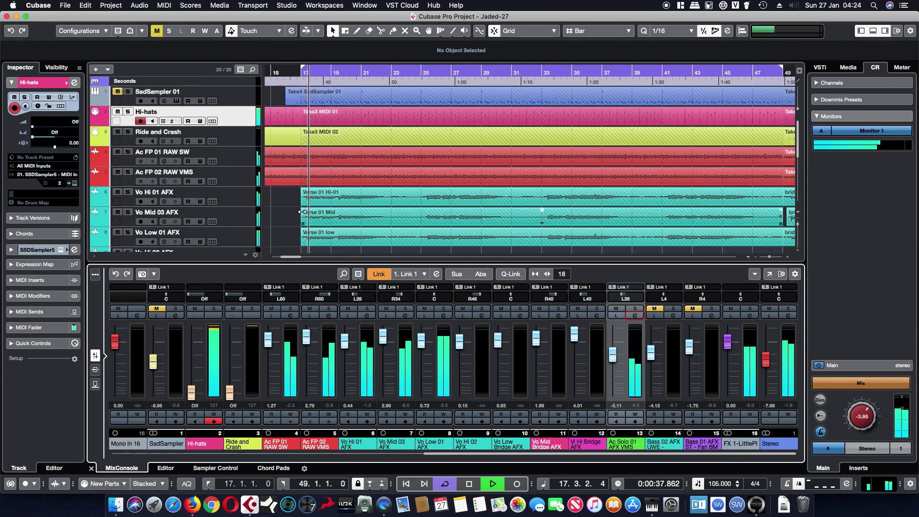
# Unmute SsdSampler and Bass 02 AFX UWE, setting their levels to -10.4 and -4.66.
pyautogui.click(157, 308)
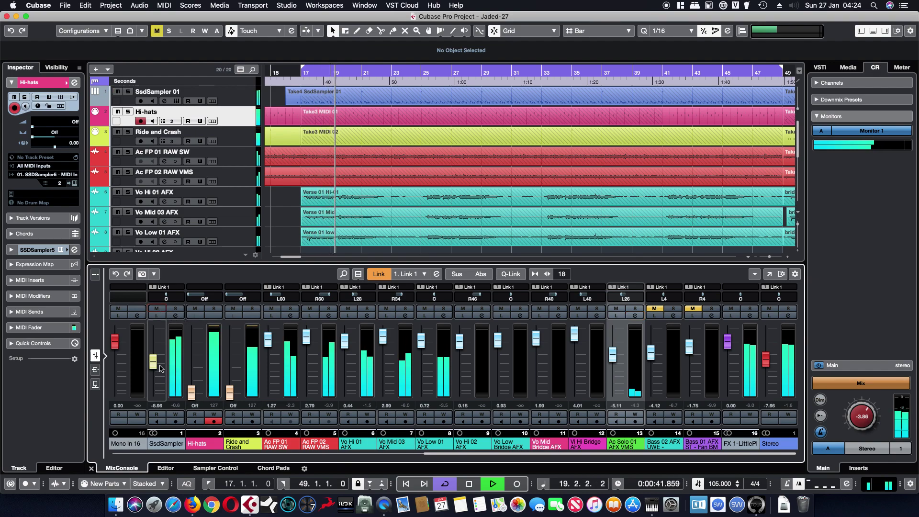
pyautogui.moveTo(160, 369); pyautogui.dragTo(159, 372)
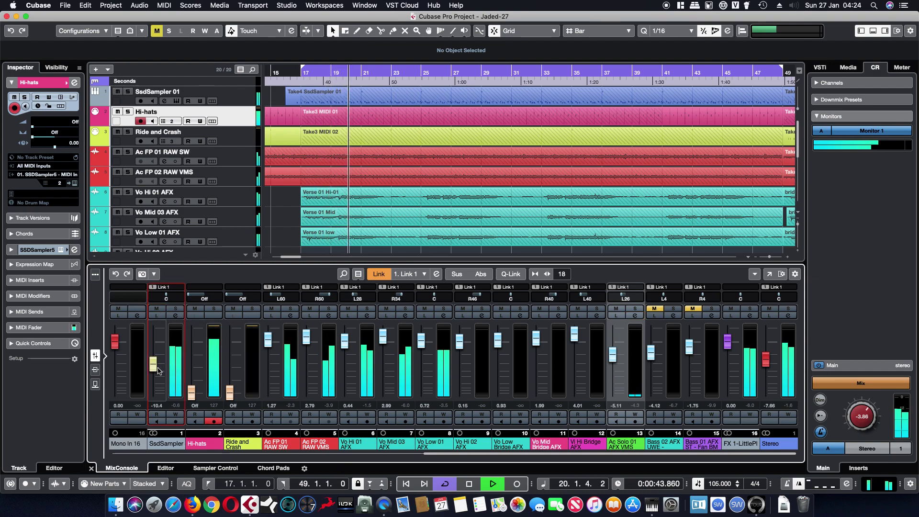
pyautogui.click(655, 309)
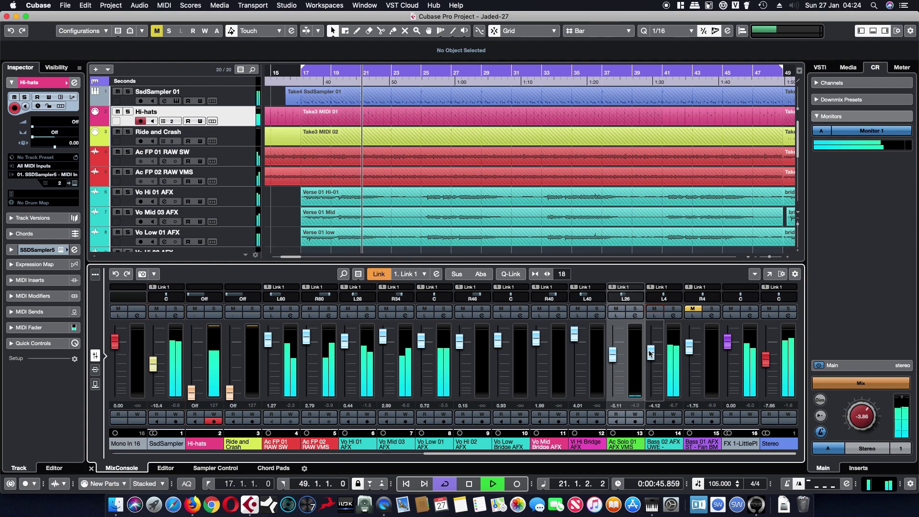
pyautogui.moveTo(652, 355); pyautogui.dragTo(653, 359)
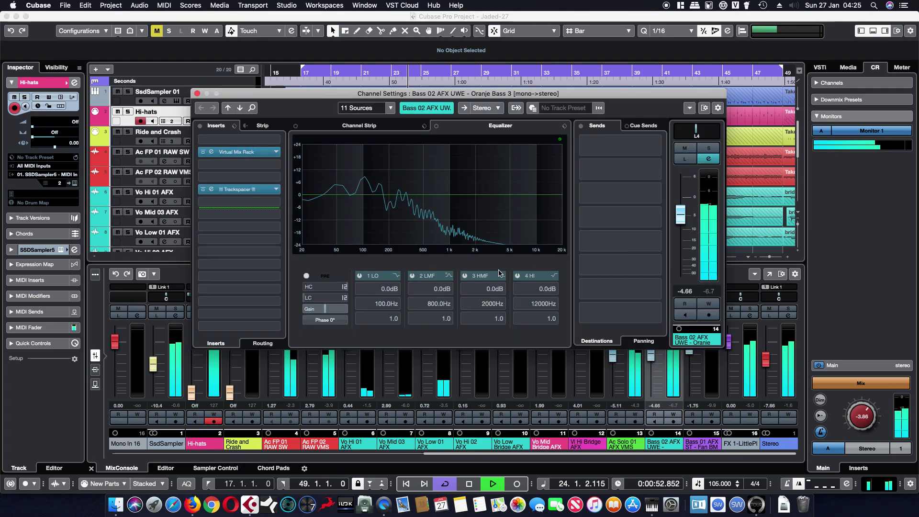
# Inspect the Virtual Mix Rack modules on Bass 02 AFX UWE, including the FG-401 compressor, and close the channel's windows.
pyautogui.click(673, 315)
pyautogui.click(247, 159)
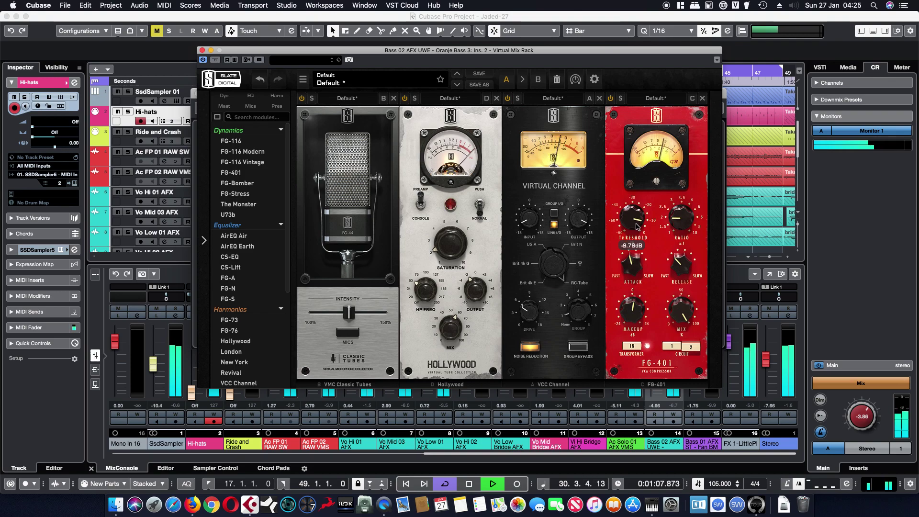
pyautogui.click(201, 50)
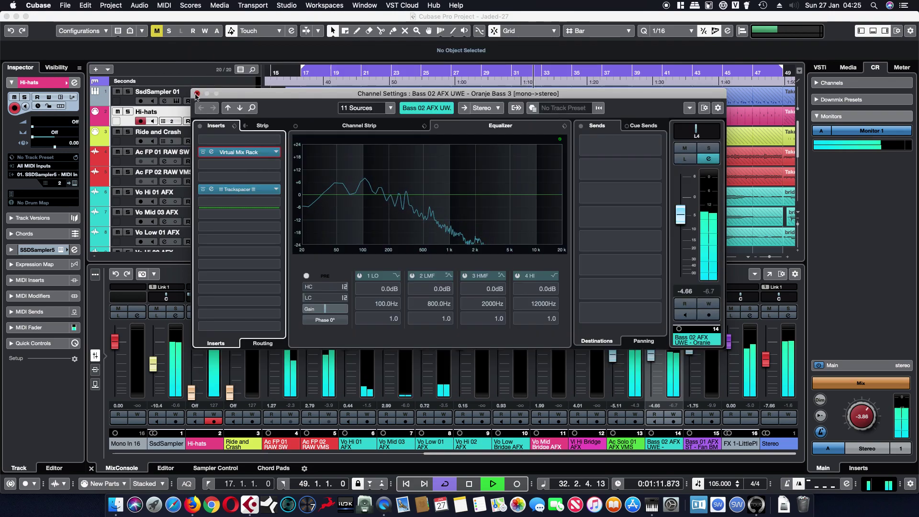
pyautogui.click(771, 353)
# Unmute Bass 01 AFX ST at a level of -2.45 and review the Hollywood module in its Virtual Mix Rack.
pyautogui.click(693, 308)
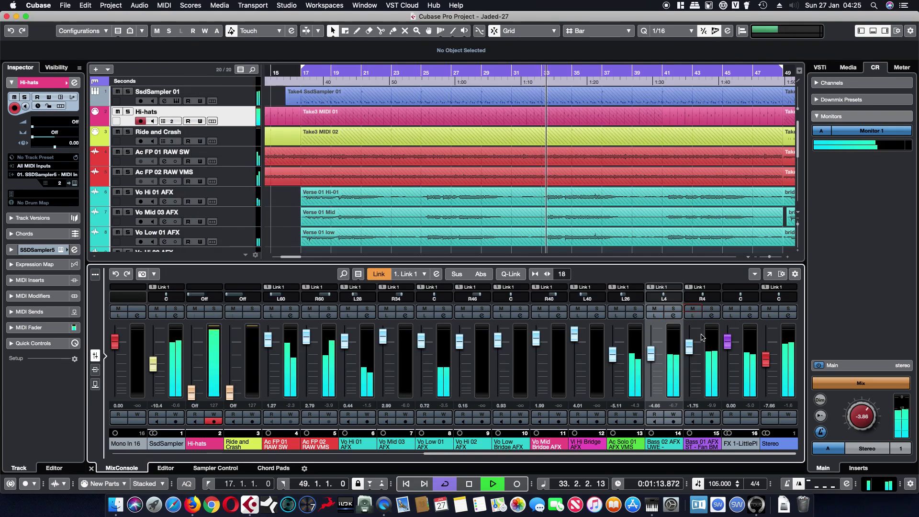
pyautogui.click(693, 348)
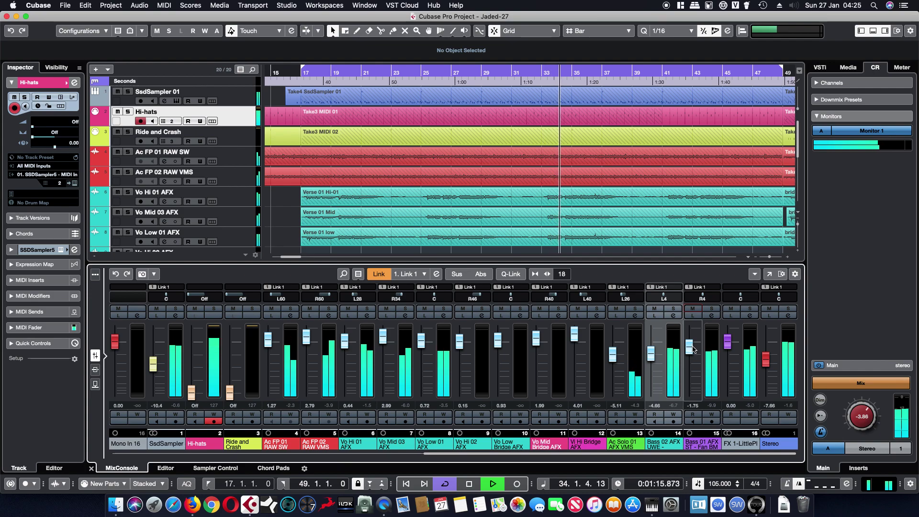
pyautogui.click(712, 316)
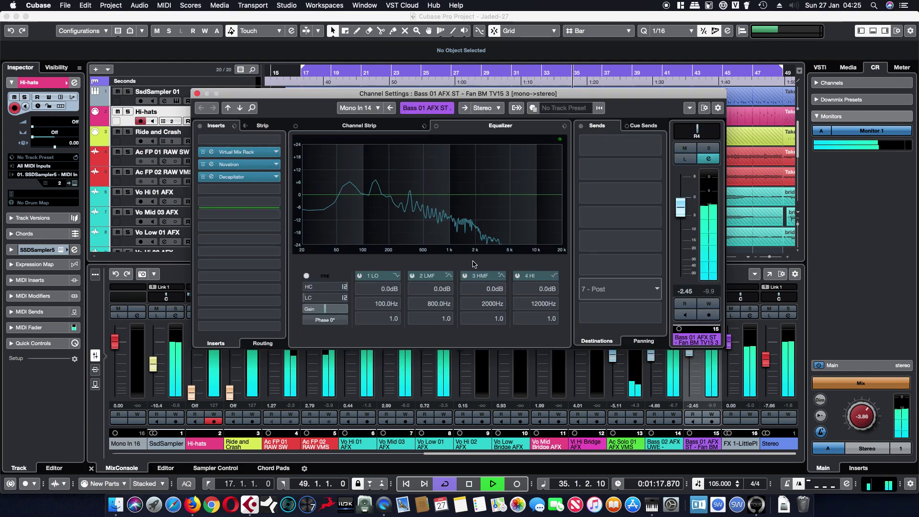
pyautogui.click(237, 151)
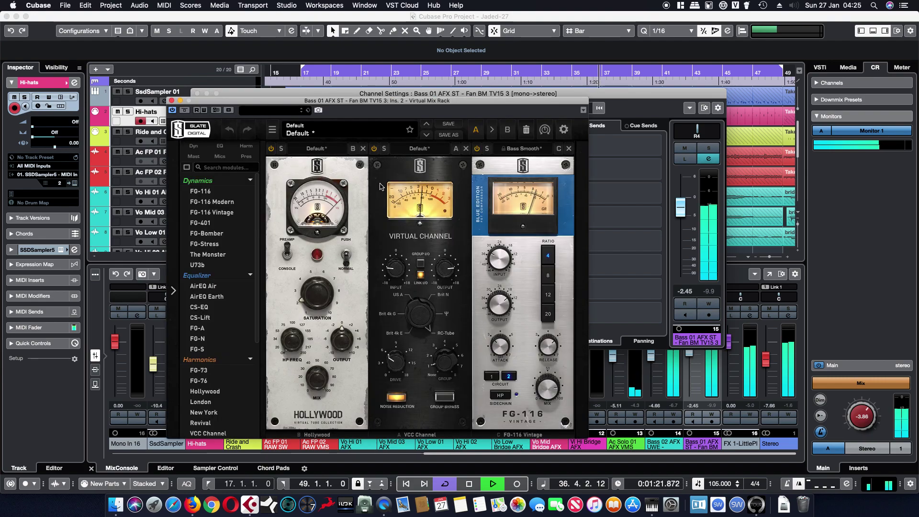
pyautogui.moveTo(294, 341); pyautogui.dragTo(289, 306)
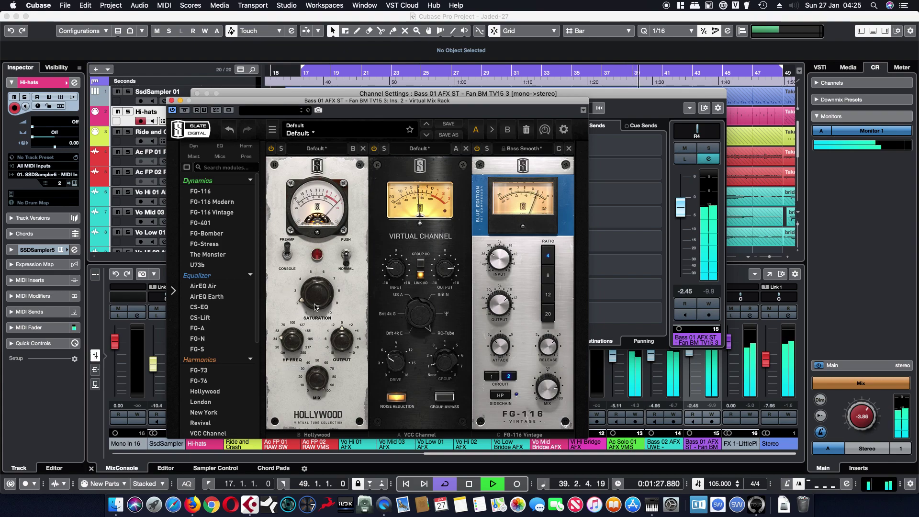
pyautogui.click(171, 101)
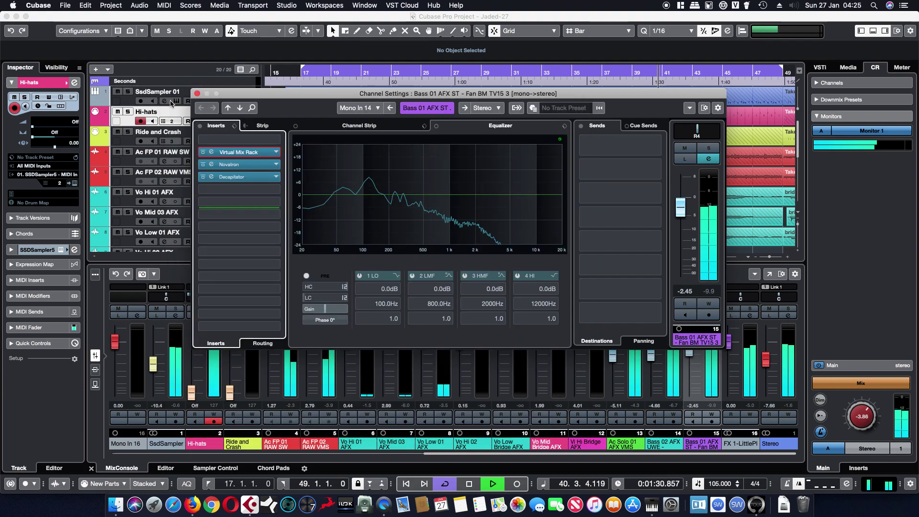
# Solo Bass 01 AFX ST and compare Decapitator's A, E, N and T styles, settling on N.
pyautogui.click(237, 176)
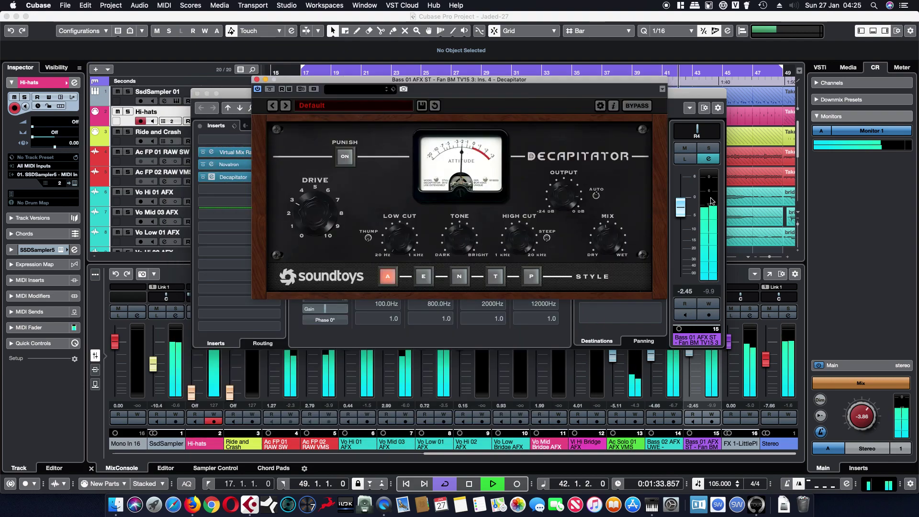
pyautogui.click(710, 152)
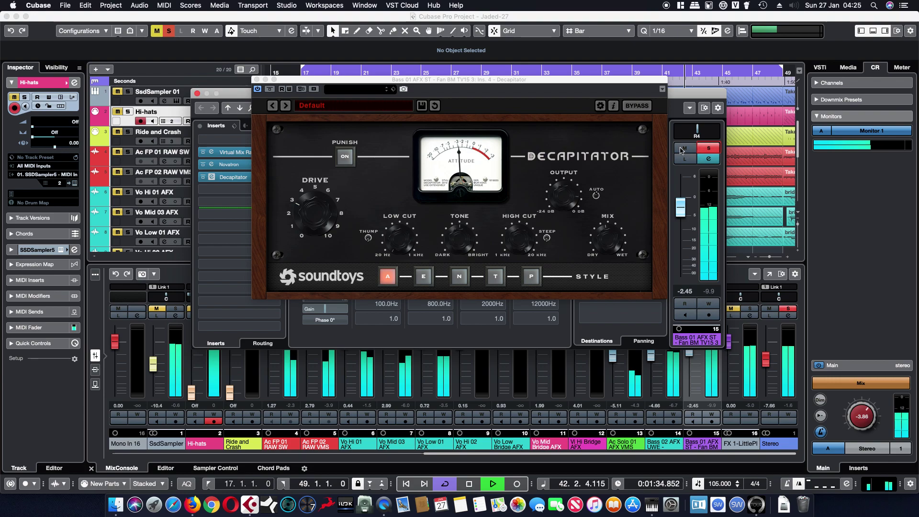
pyautogui.click(270, 89)
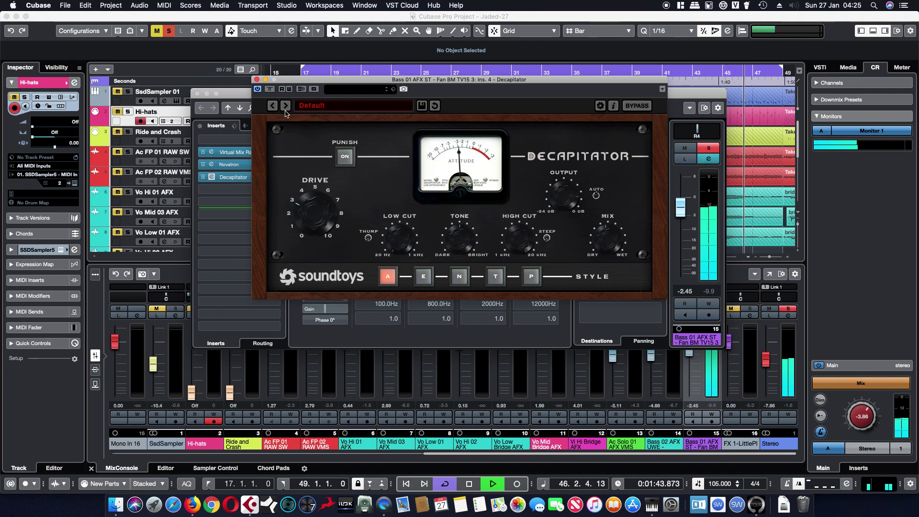
pyautogui.click(424, 277)
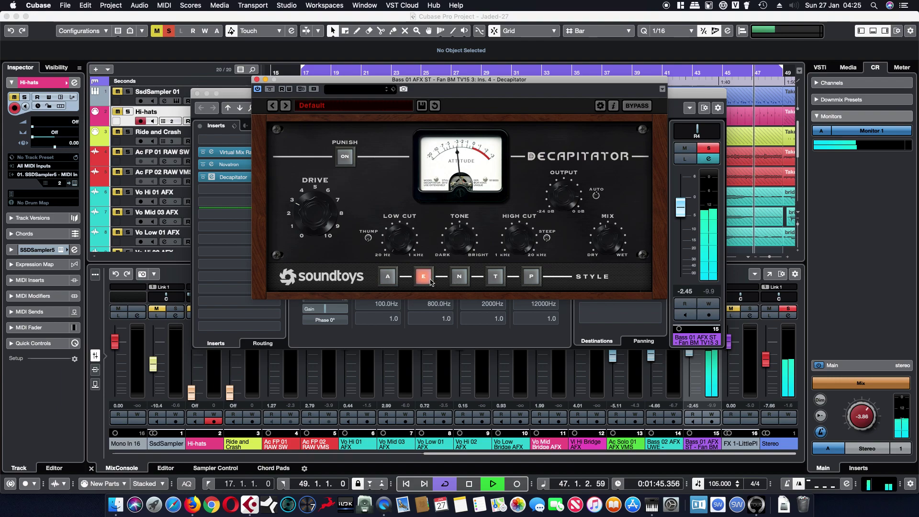
pyautogui.click(458, 278)
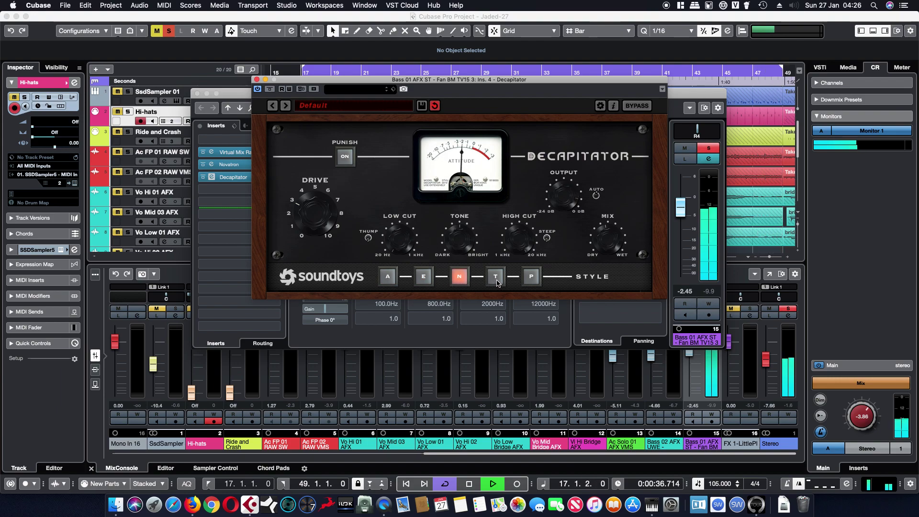
pyautogui.click(498, 283)
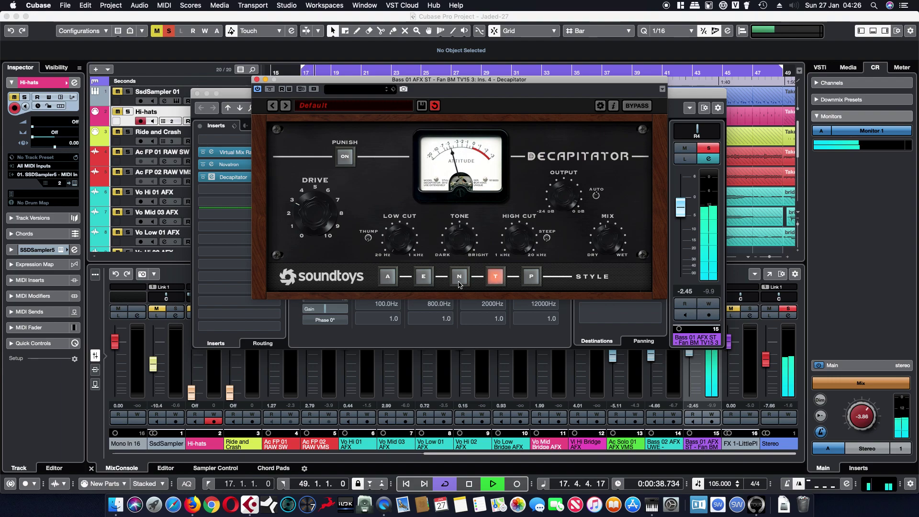
pyautogui.click(395, 283)
pyautogui.click(466, 283)
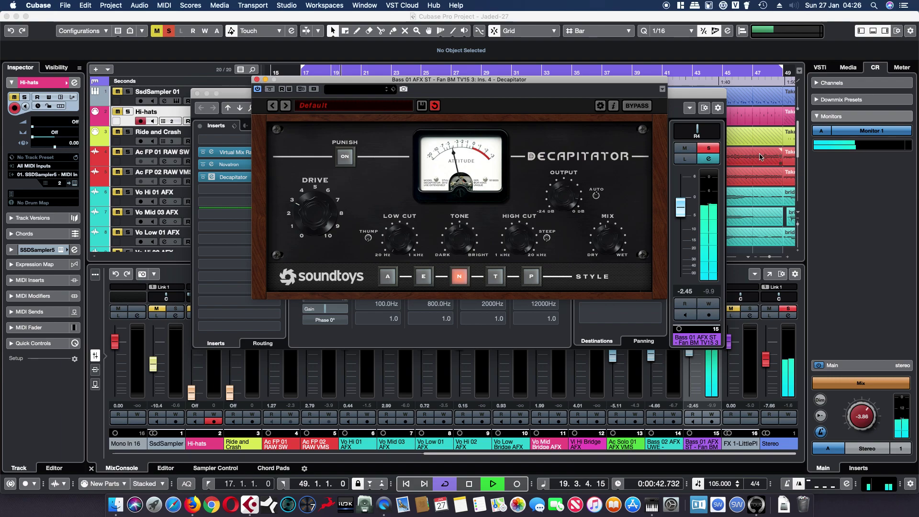
# Unsolo Bass 01 AFX ST to hear Decapitator in the full mix, and close the plug-in and channel settings.
pyautogui.click(709, 148)
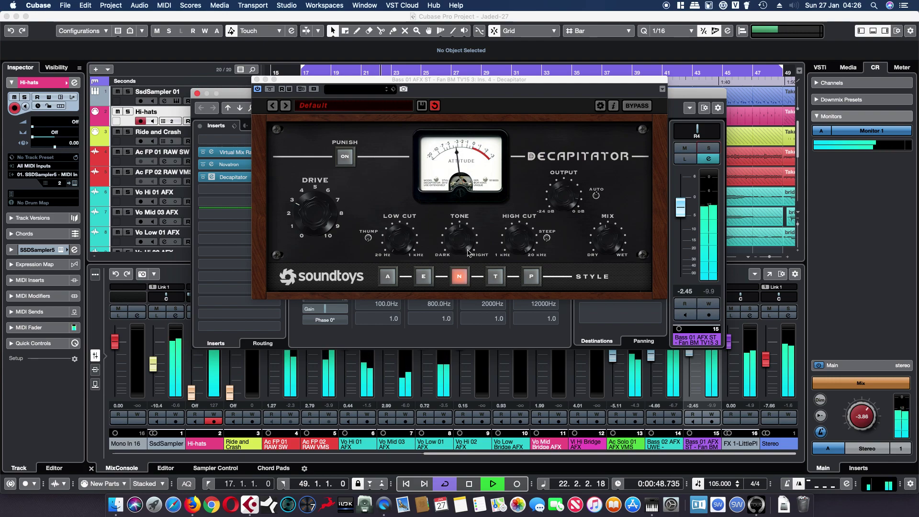
pyautogui.click(314, 220)
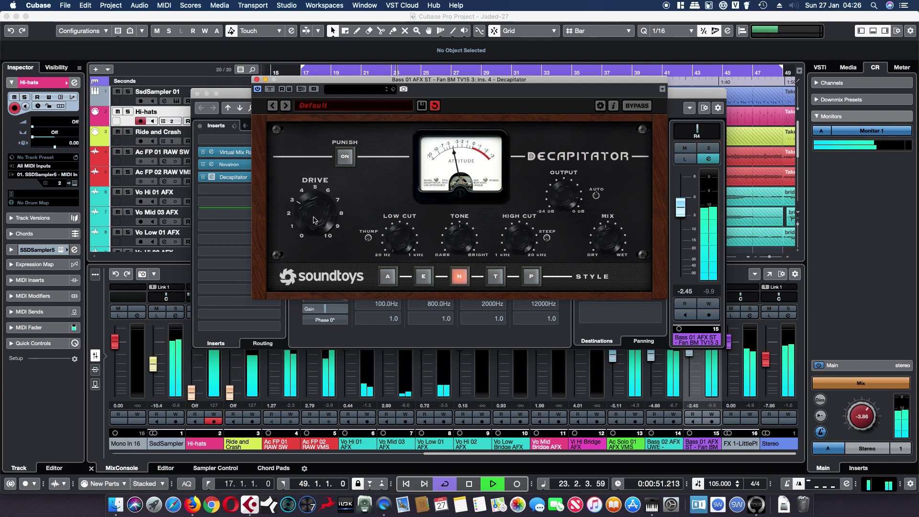
pyautogui.click(257, 81)
pyautogui.click(196, 93)
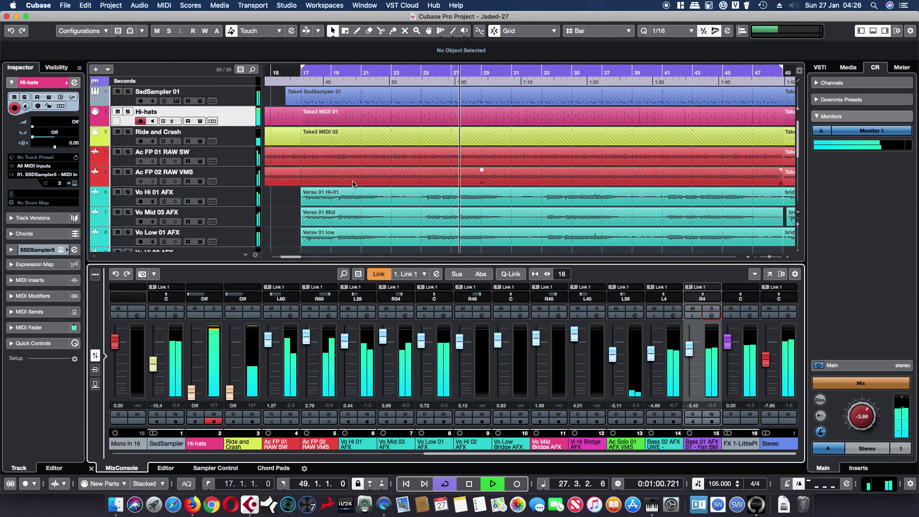